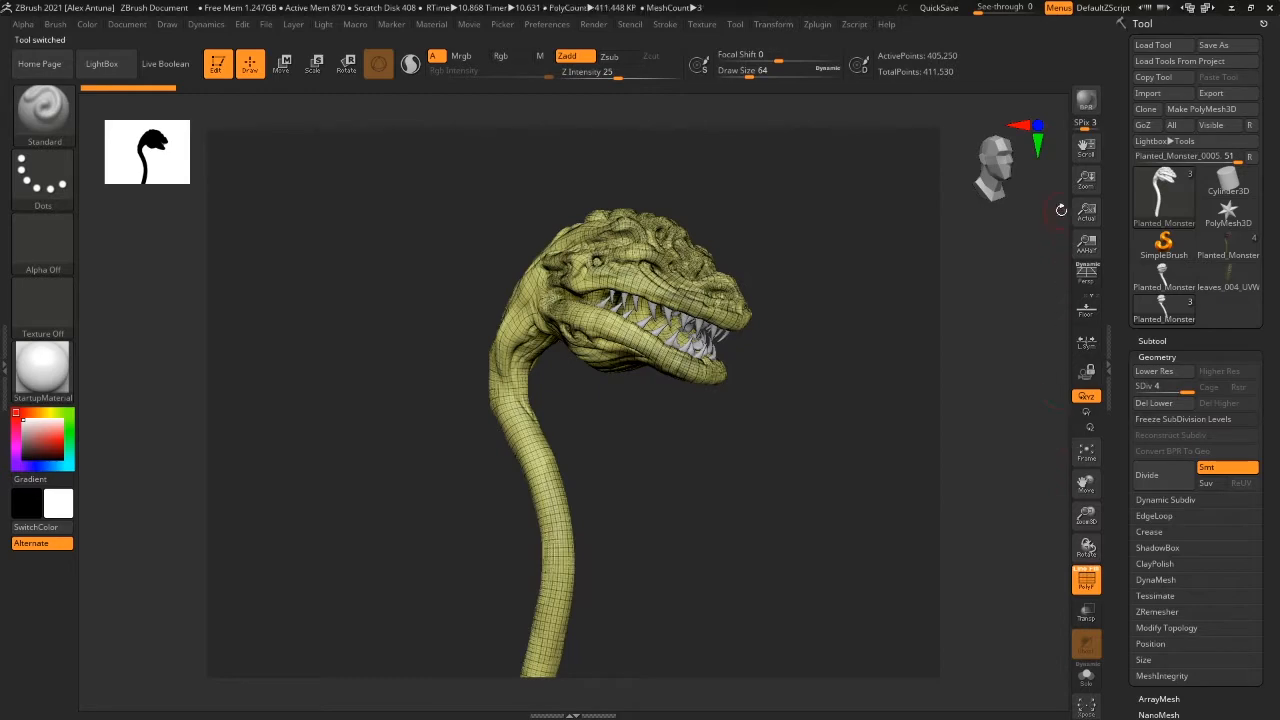
Switch to the textured Planted_Monster_0007 tool, turn off its polyframe display and view the head
left_click_drag(808, 243, 1030, 264)
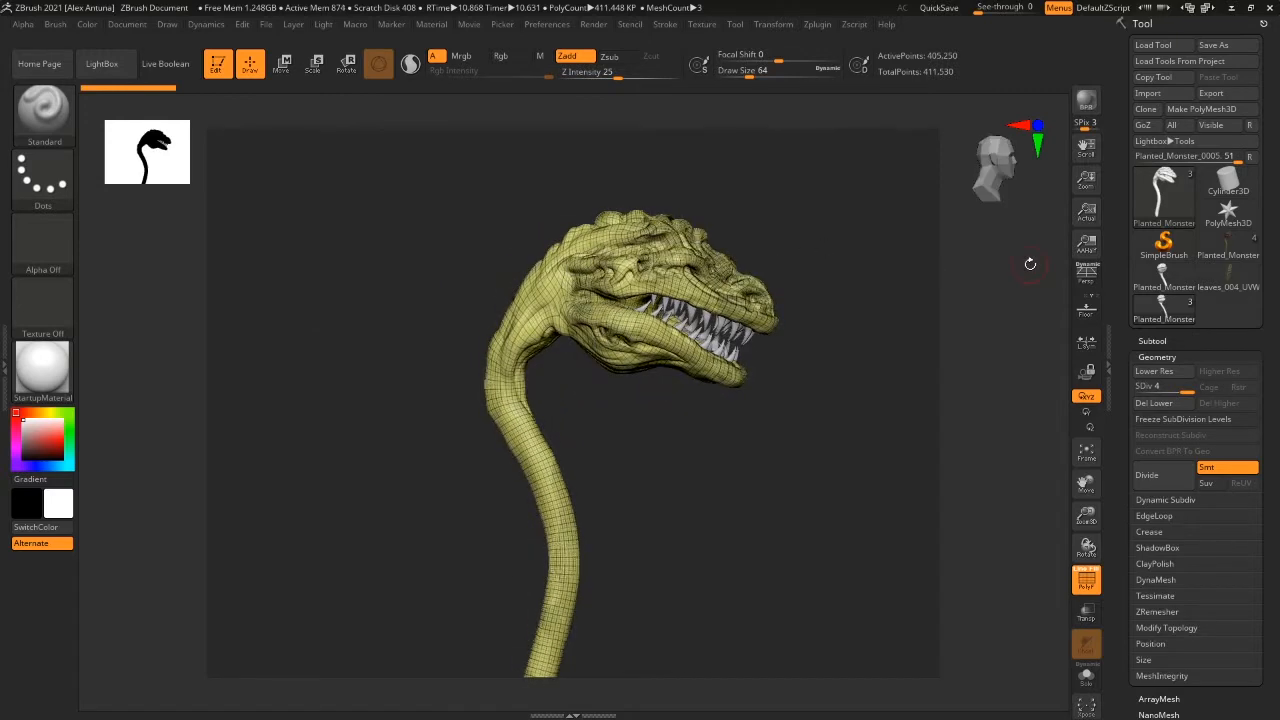
mouse_move(1236, 248)
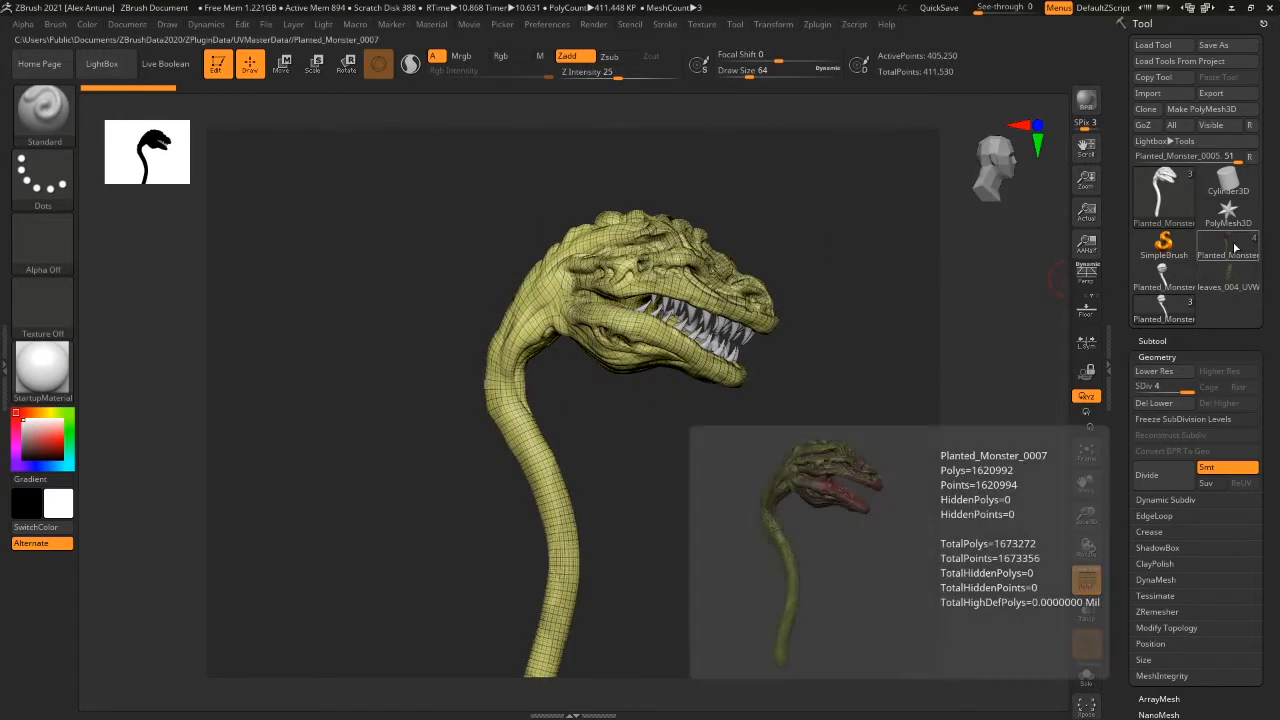
left_click(1233, 248)
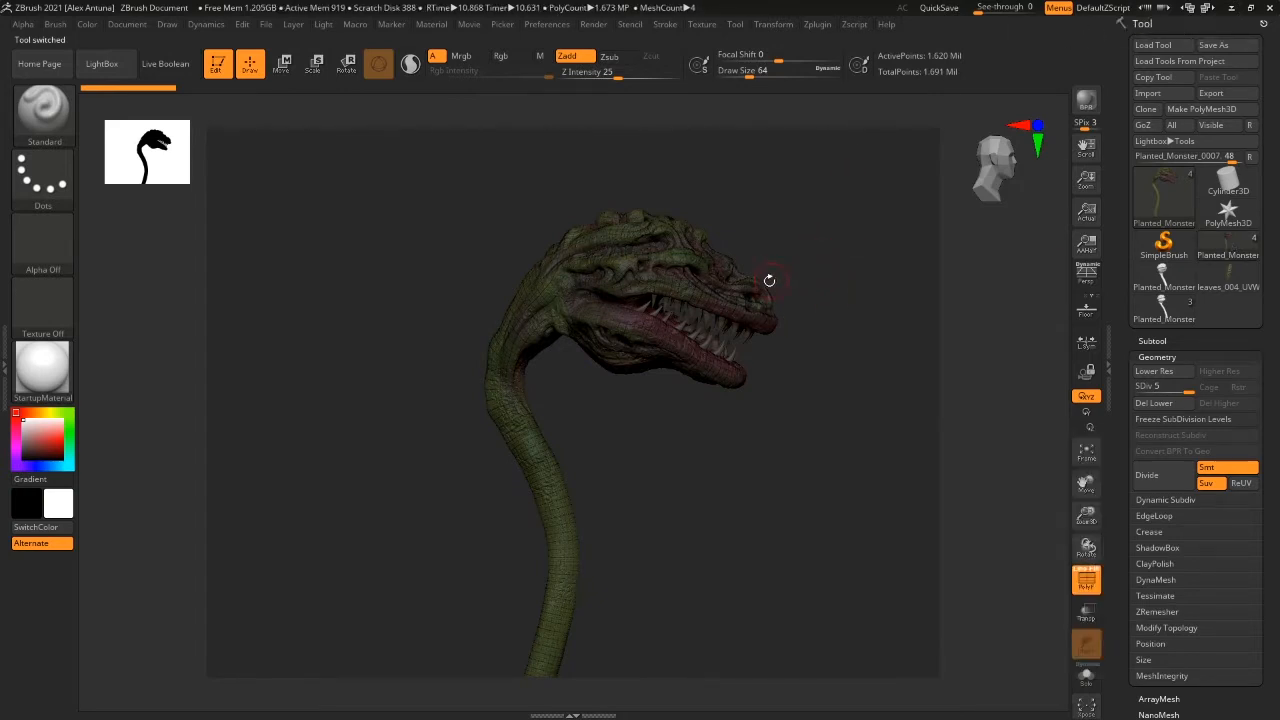
left_click_drag(834, 228, 866, 237)
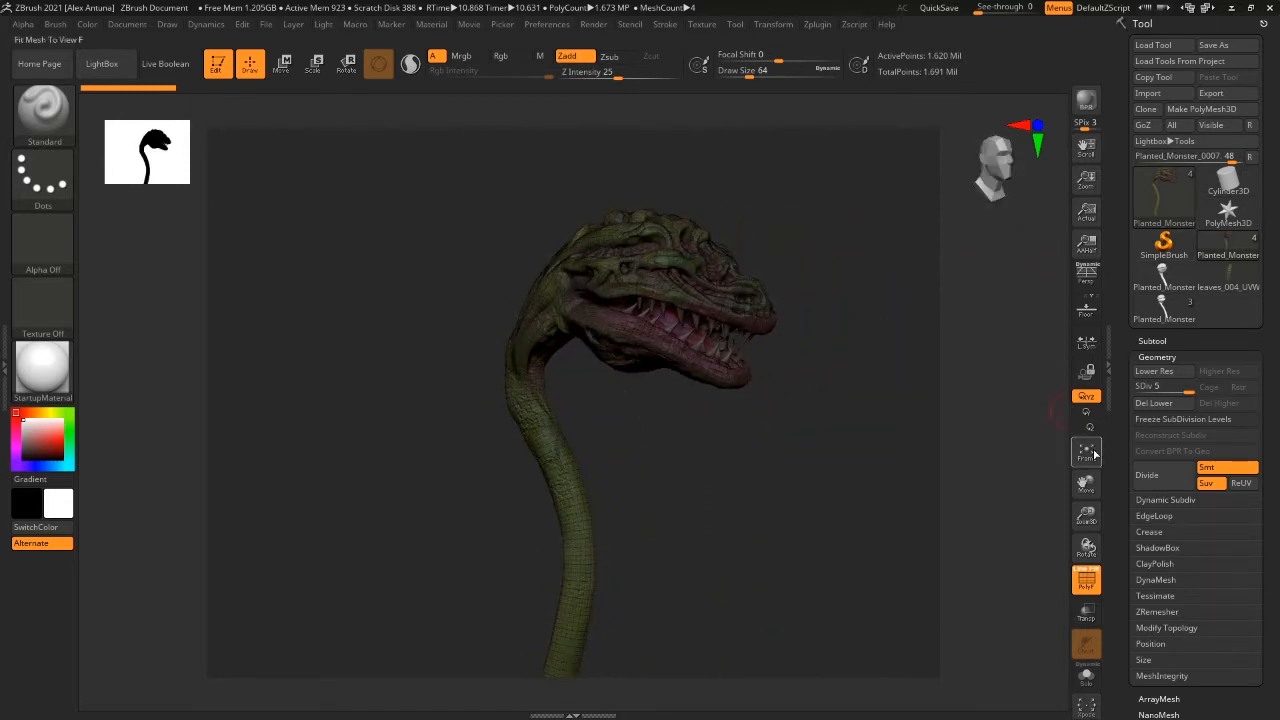
left_click(1079, 586)
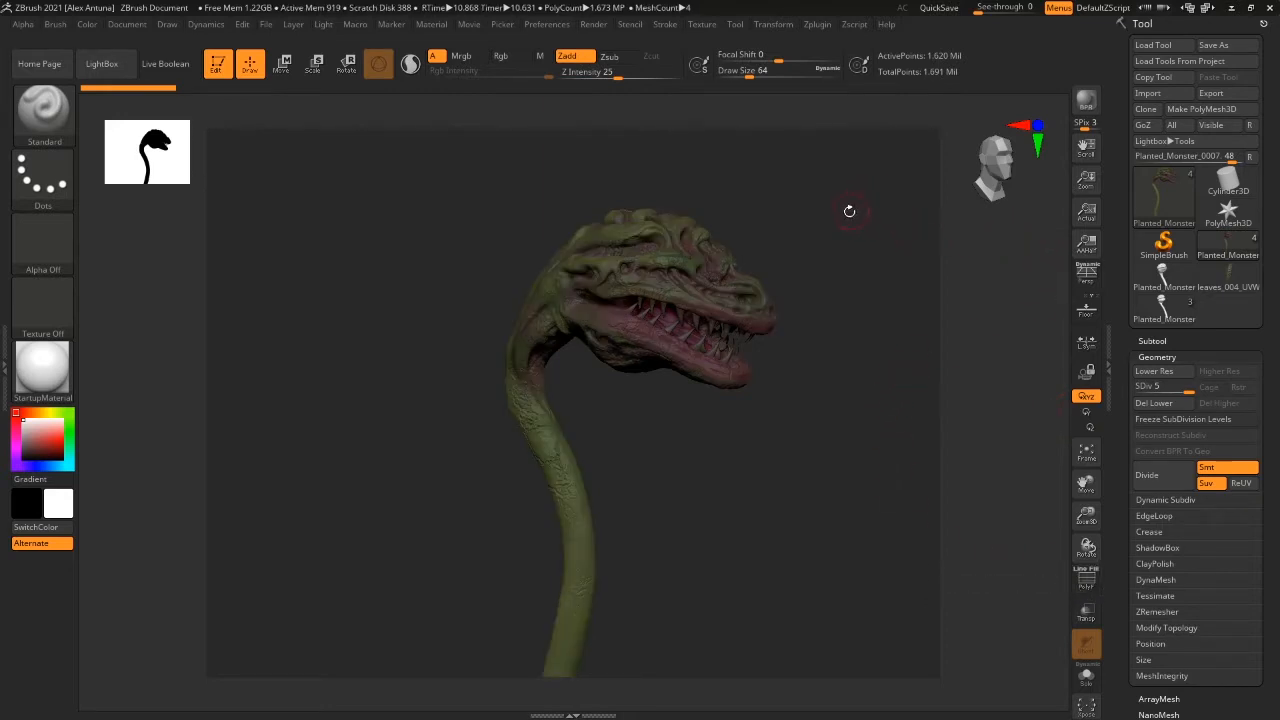
mouse_move(787, 218)
left_mouse_down()
mouse_move(742, 217)
mouse_move(799, 203)
left_mouse_up()
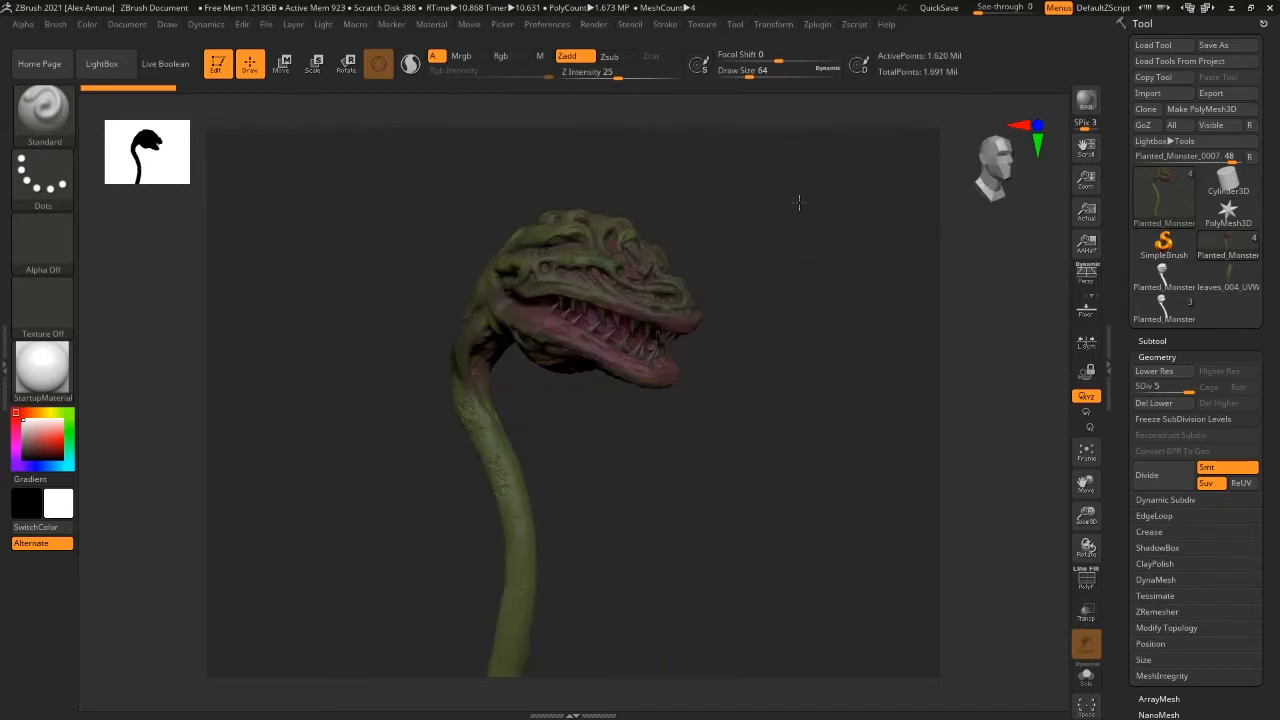
Load the leaves_004_UVW tool and drop the leaf to its lowest subdivision level
left_click(1230, 285)
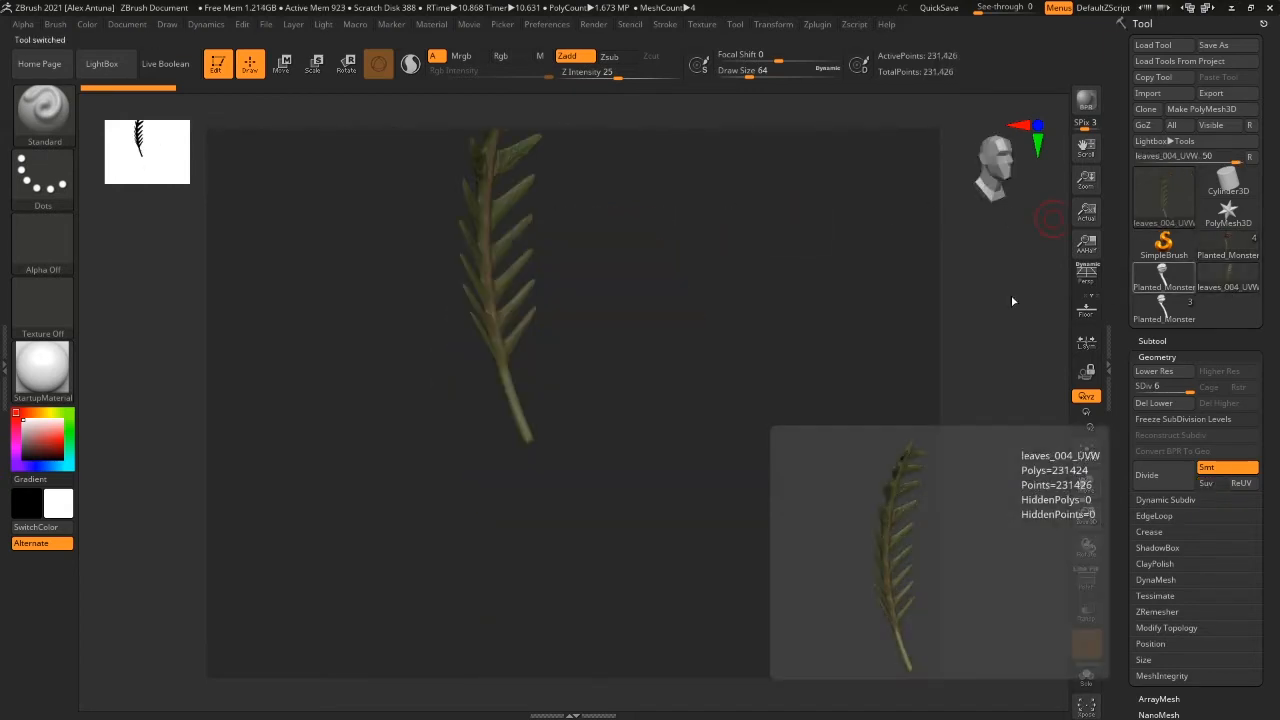
left_click_drag(657, 277, 850, 272)
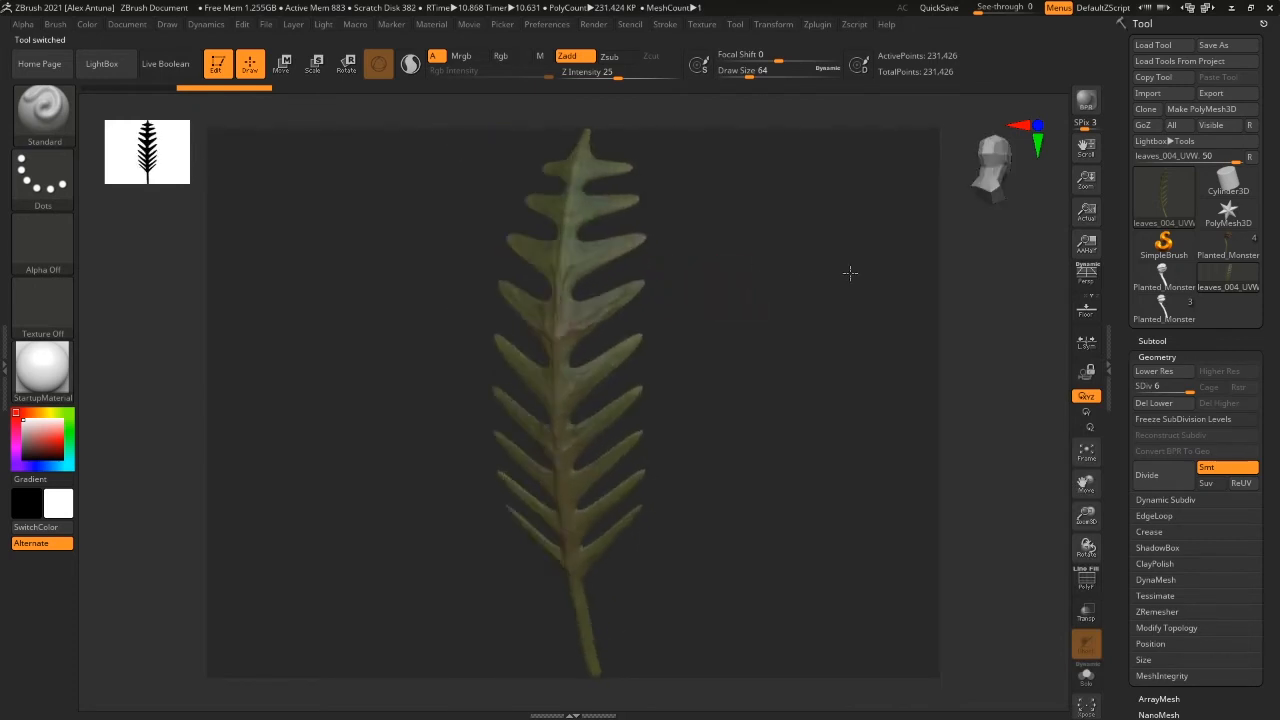
left_click(1133, 386)
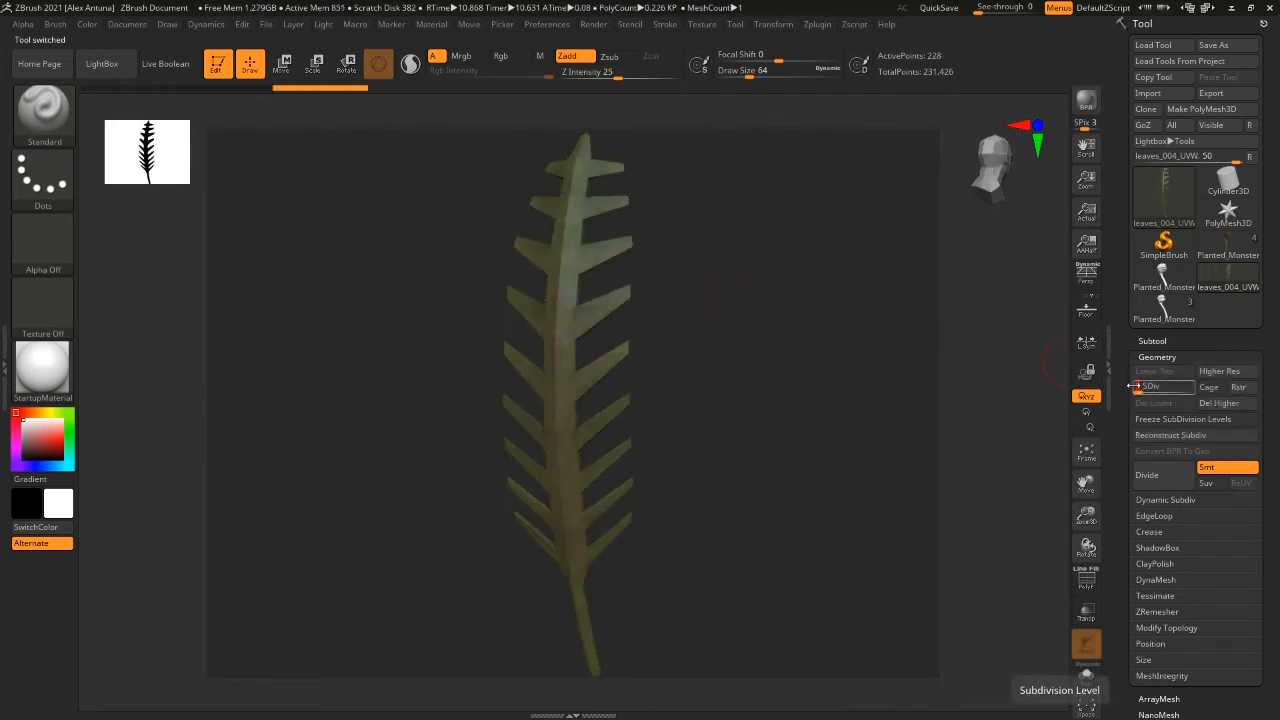
left_click(1201, 387)
left_click_drag(814, 314, 197, 331)
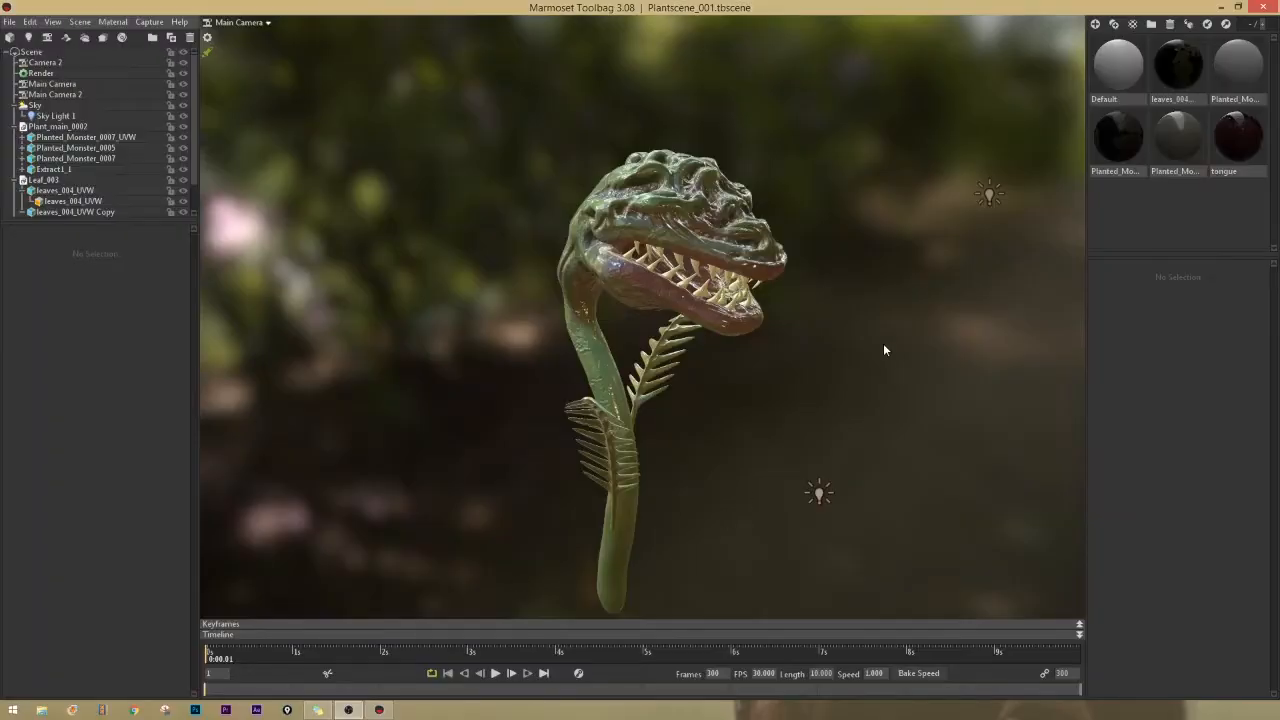
In Marmoset Toolbag, examine the plant monster from both sides and up close with the viewport's full-quality rendering
scroll(834, 337, "up", 3)
left_click_drag(836, 344, 535, 266)
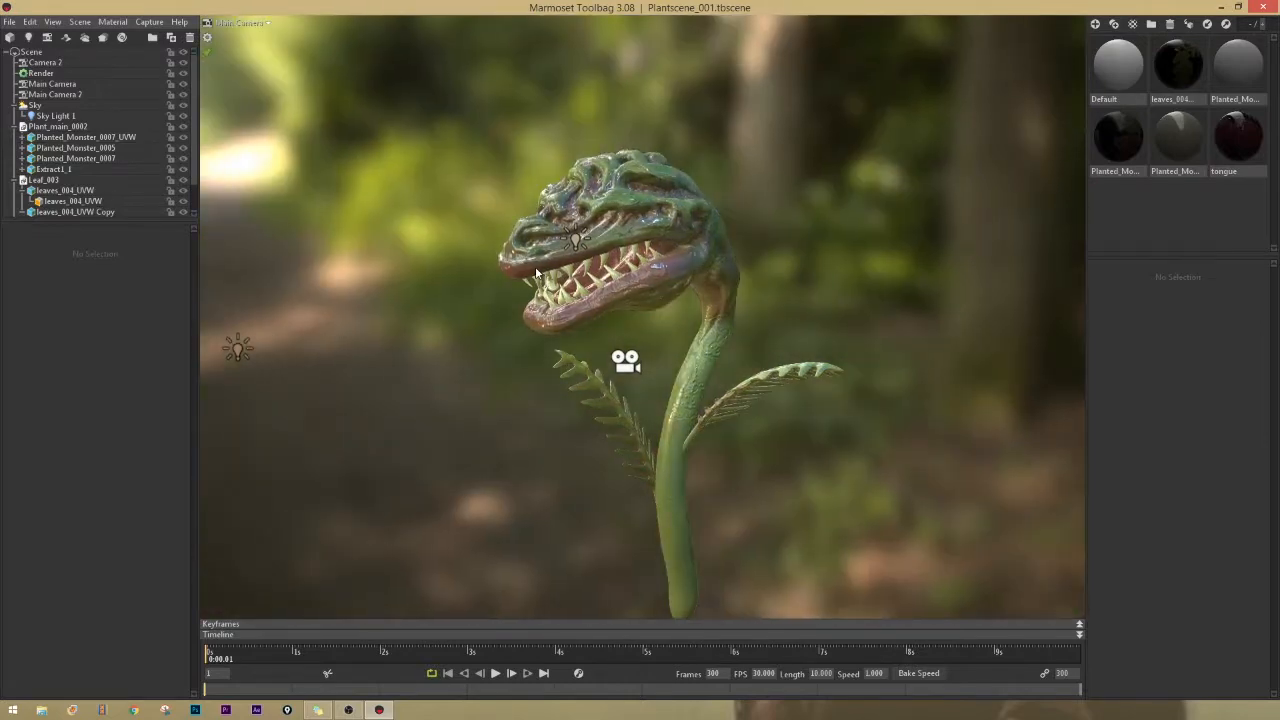
left_click_drag(430, 241, 665, 193)
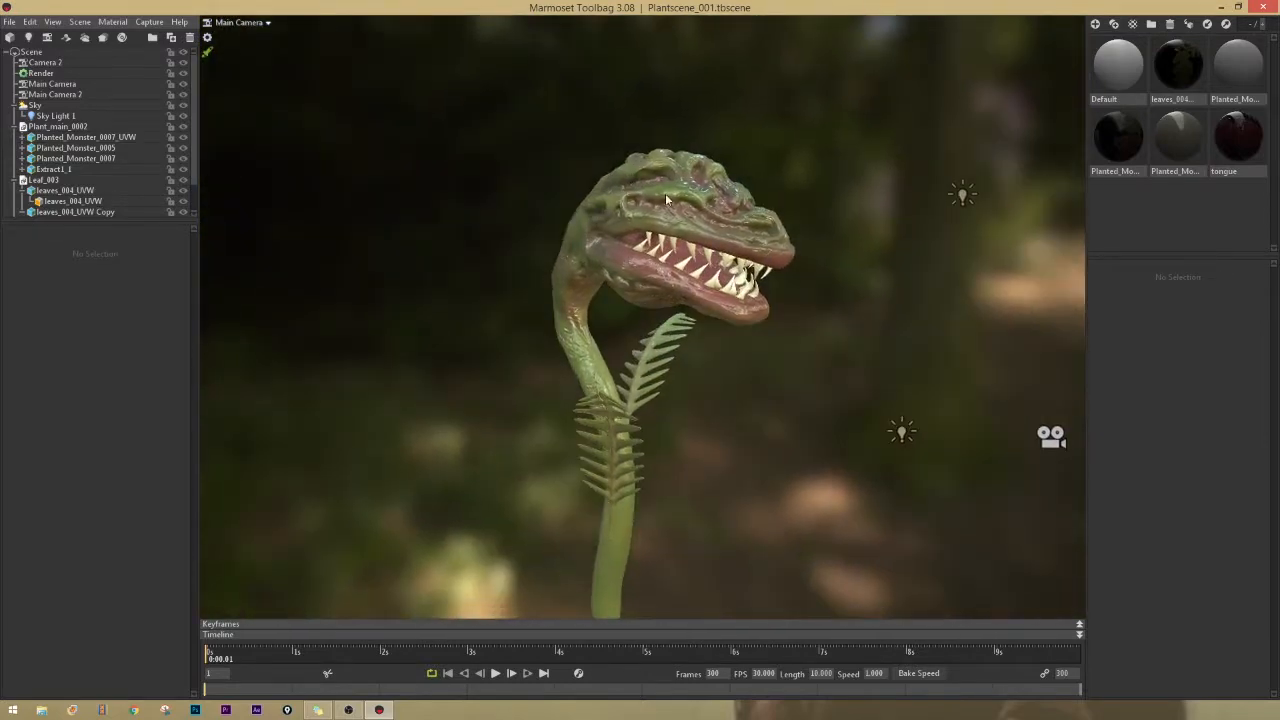
left_click(209, 53)
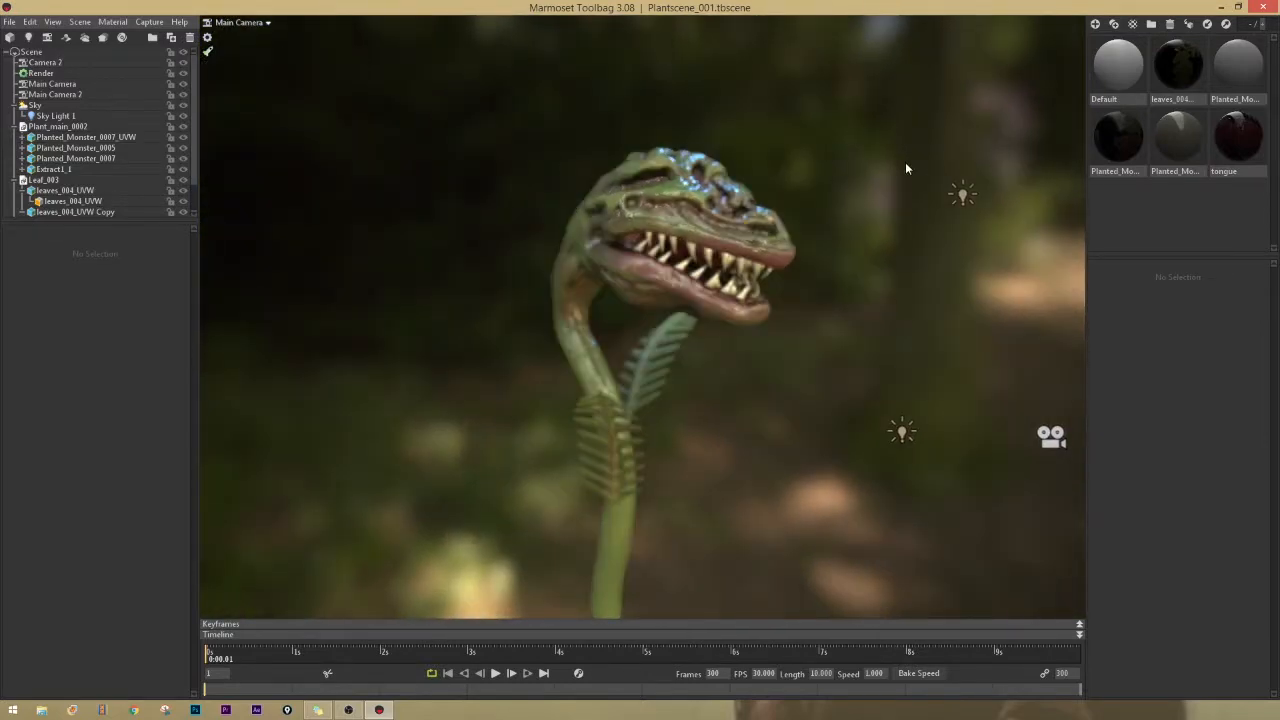
scroll(863, 224, "up", 5)
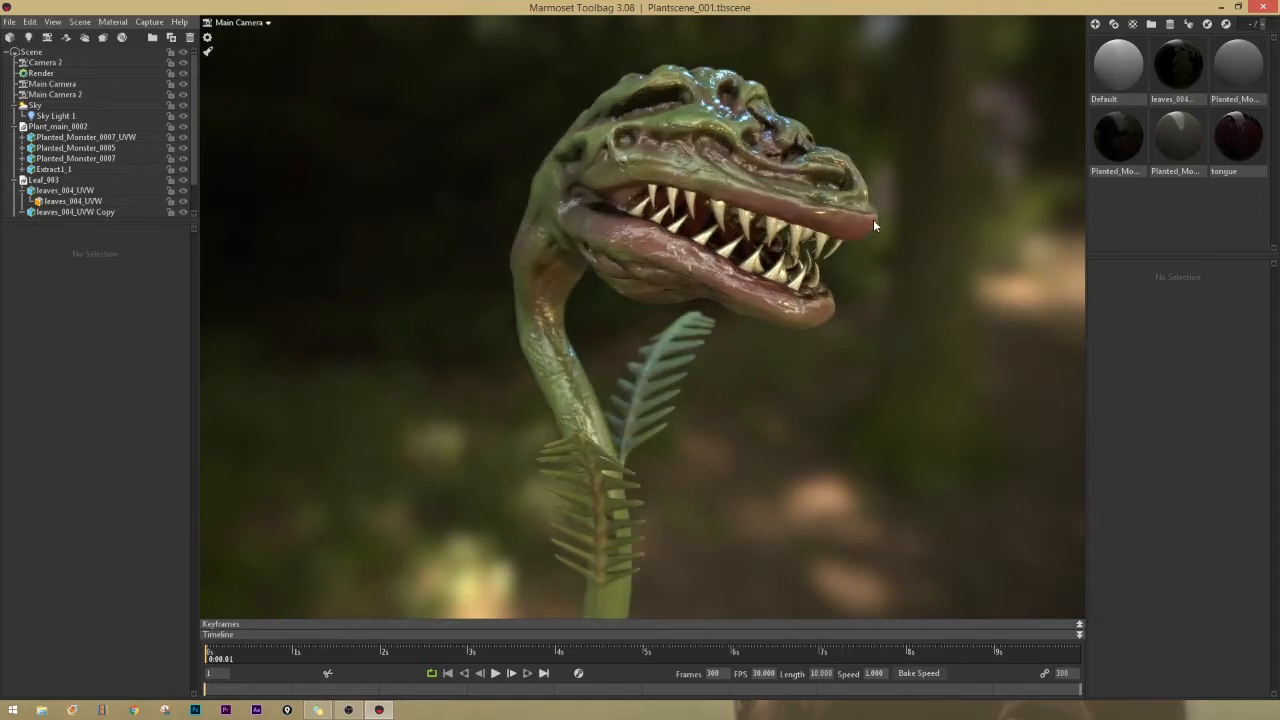
scroll(873, 225, "up", 3)
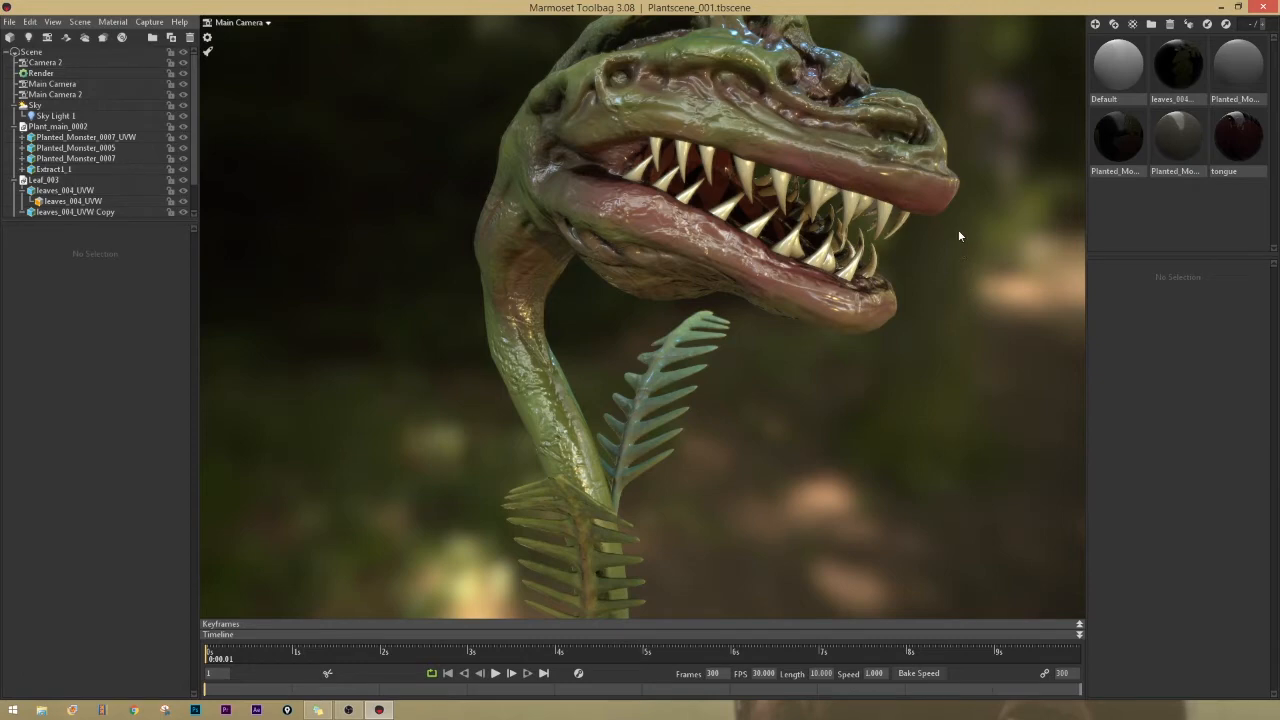
scroll(958, 213, "down", 5)
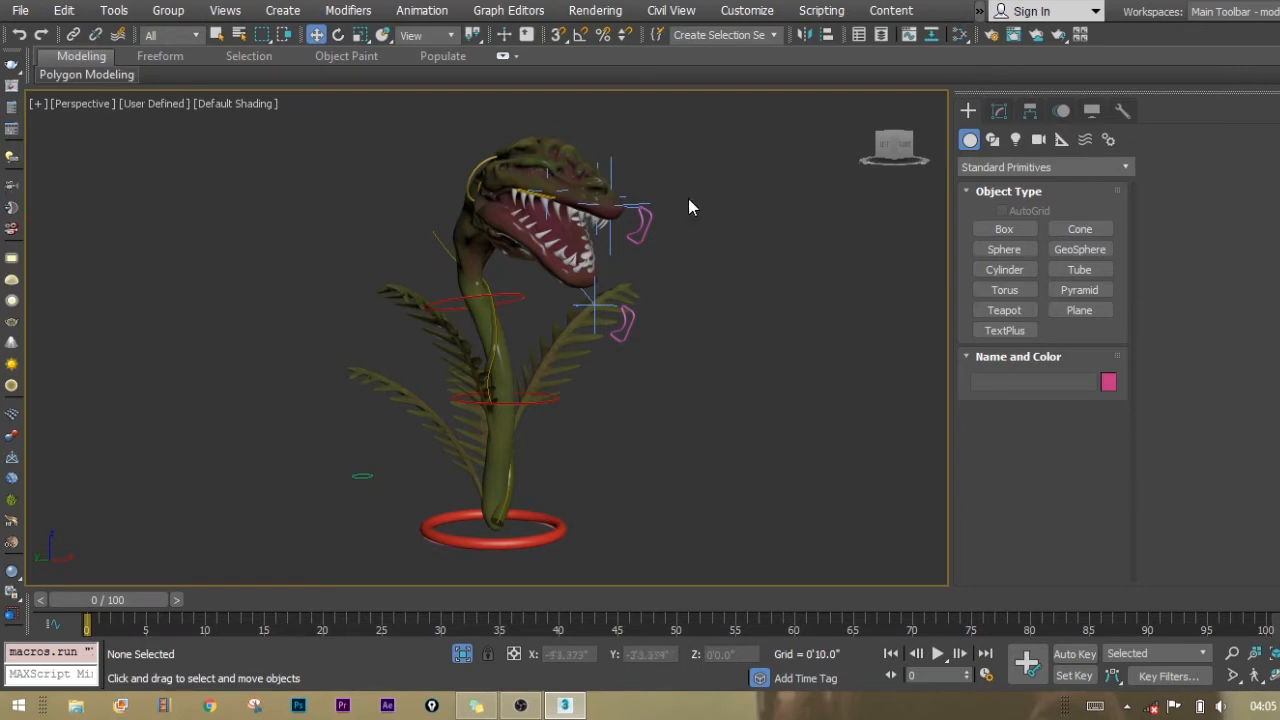
In 3ds Max, hide the Geometry category and show Space Warps and Bone Objects to expose the plant's skeleton
middle_click_drag(688, 199, 689, 288, "alt")
right_click(751, 250)
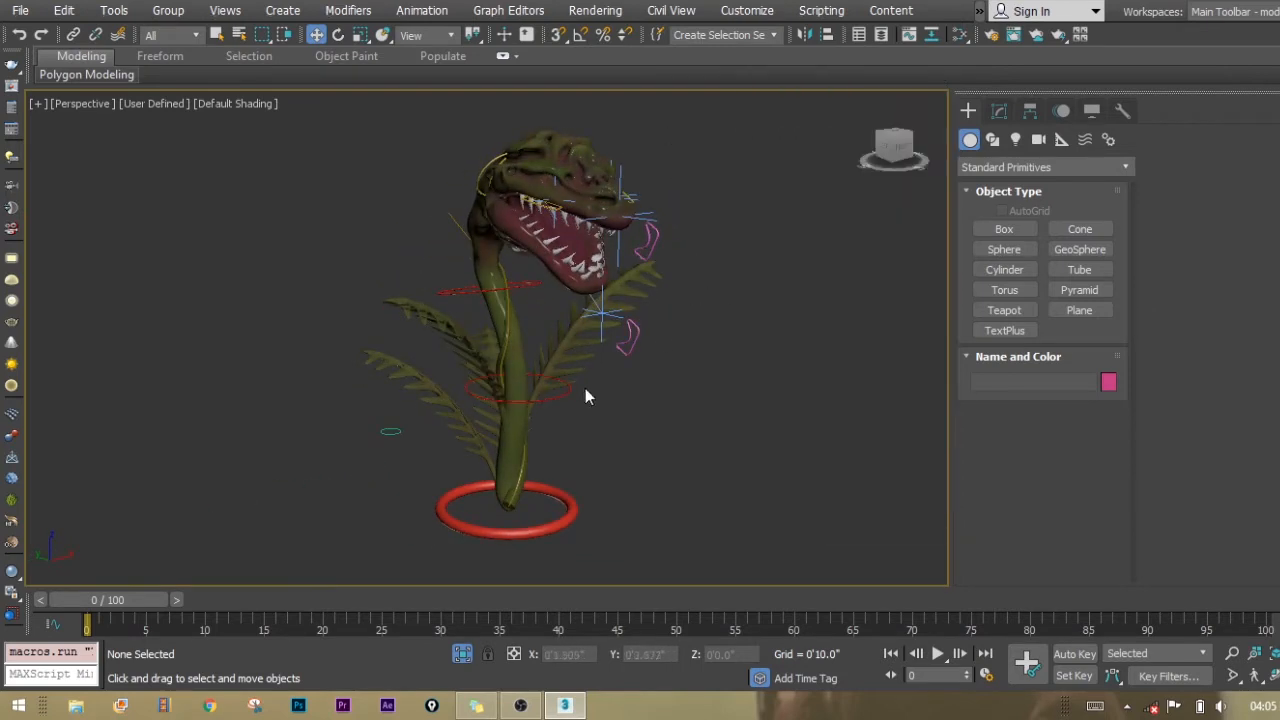
left_click(572, 511)
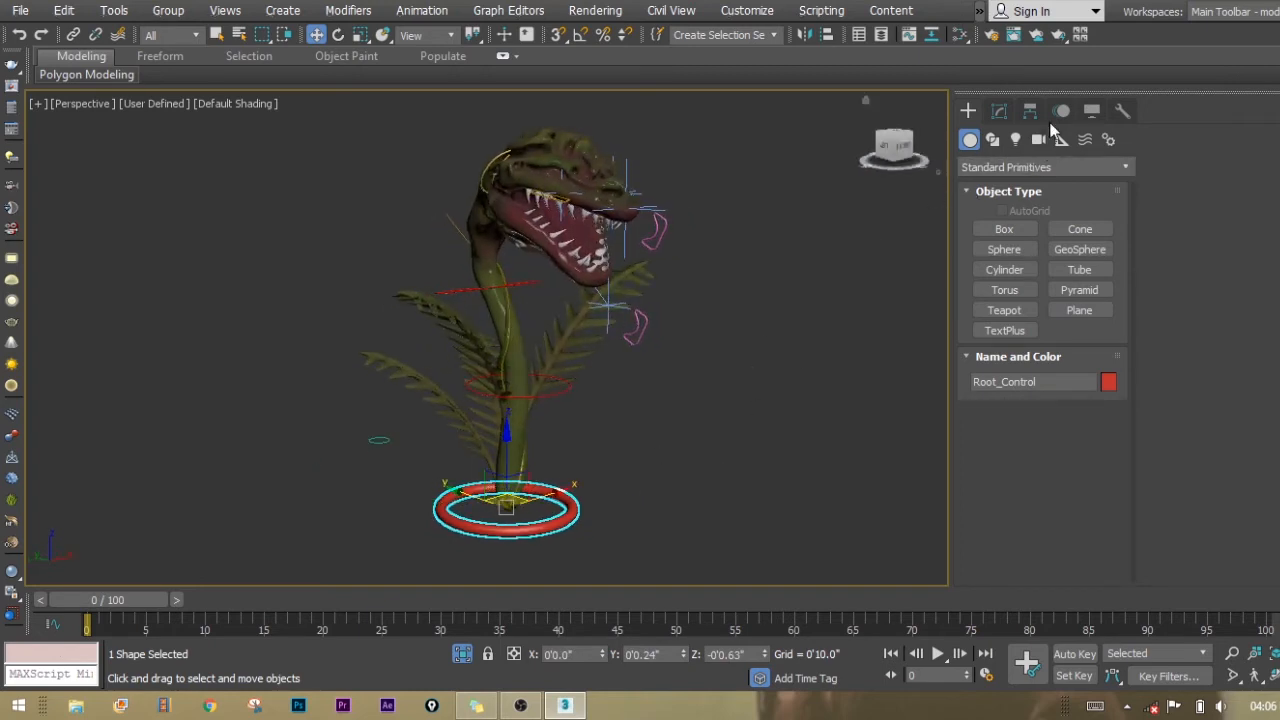
left_click(1092, 111)
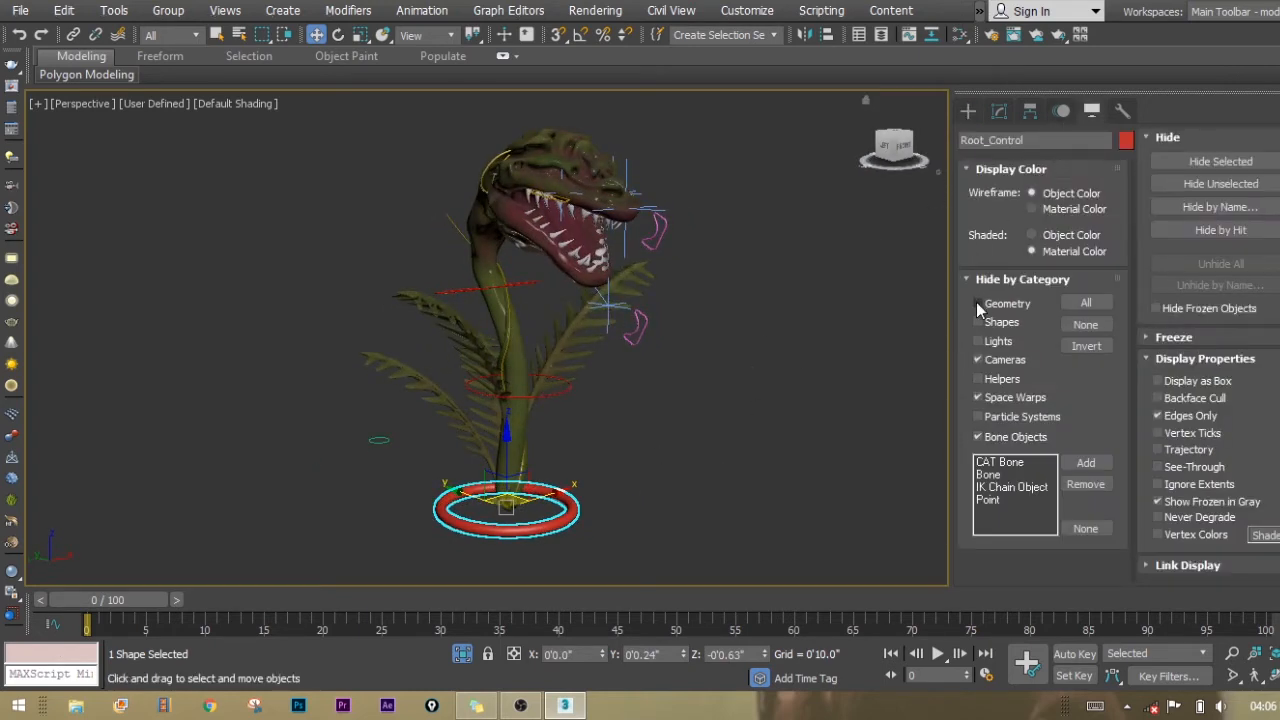
left_click(978, 305)
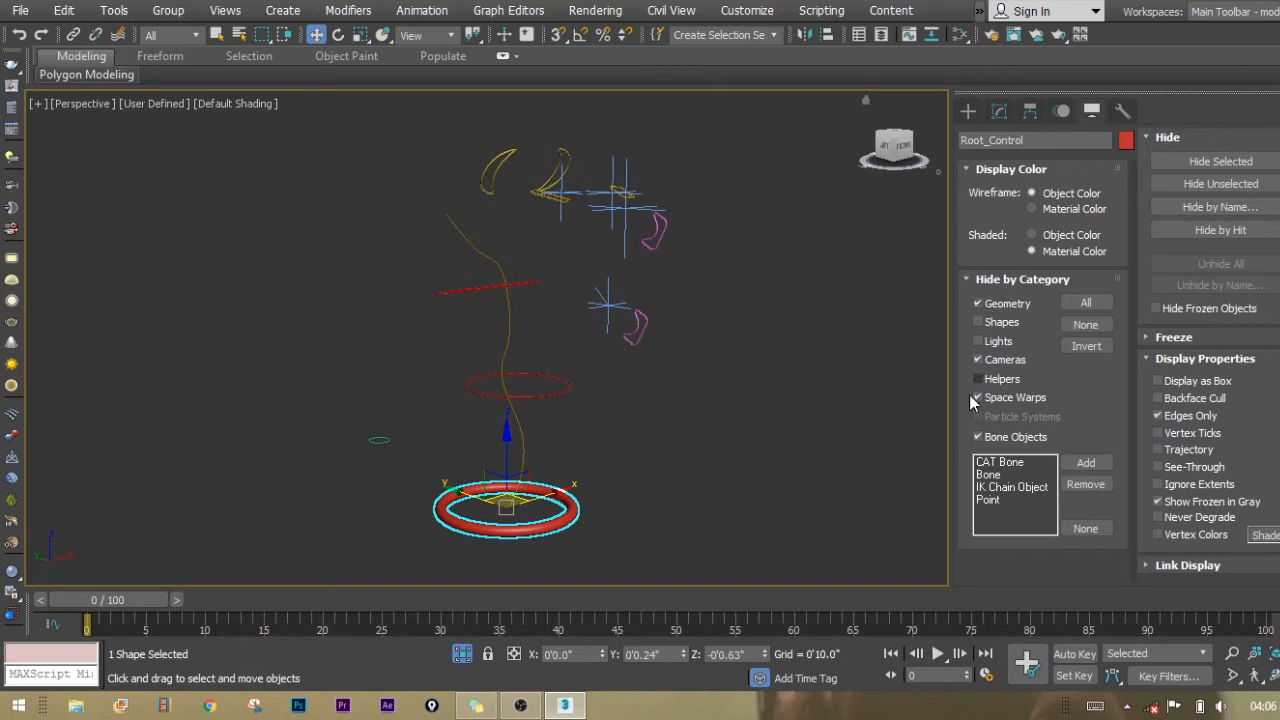
left_click(978, 437)
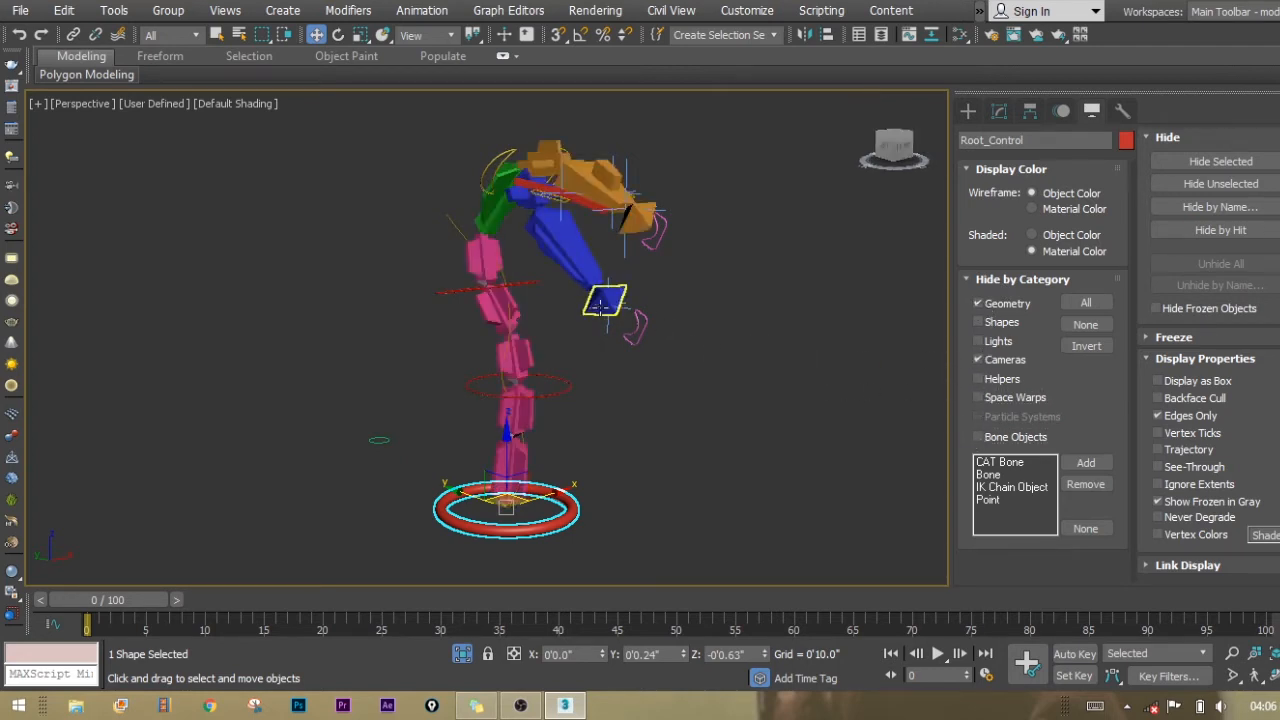
middle_click_drag(601, 308, 657, 318, "alt")
middle_click_drag(657, 318, 686, 326)
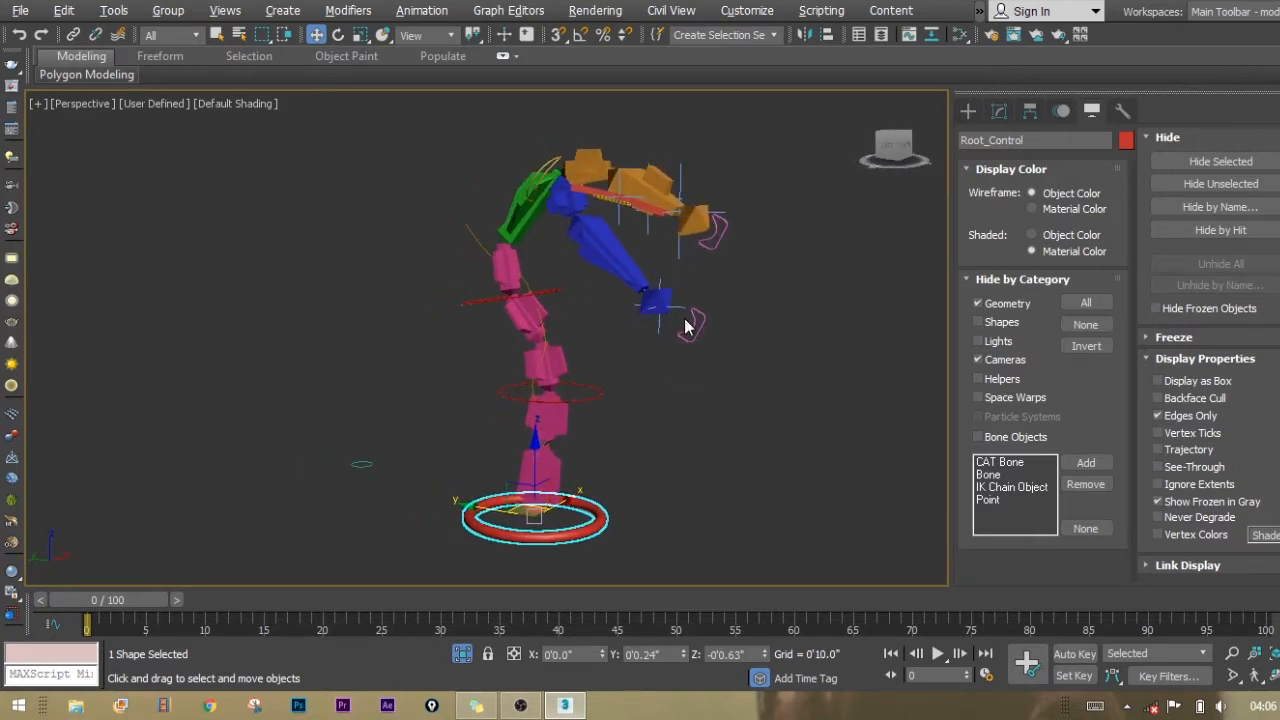
Select the lower jaw control, followed by the upper jaw control, and view them with their bones
left_click(702, 314)
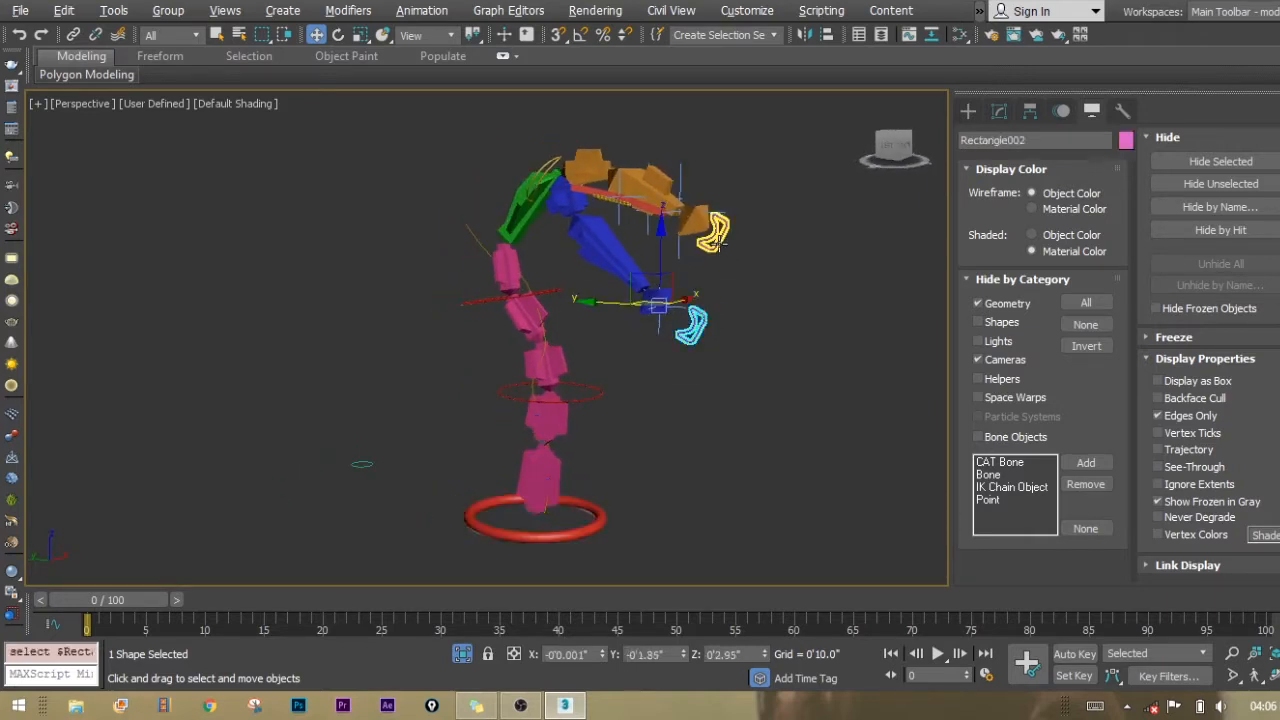
left_click(716, 236)
middle_click_drag(793, 240, 612, 228, "alt")
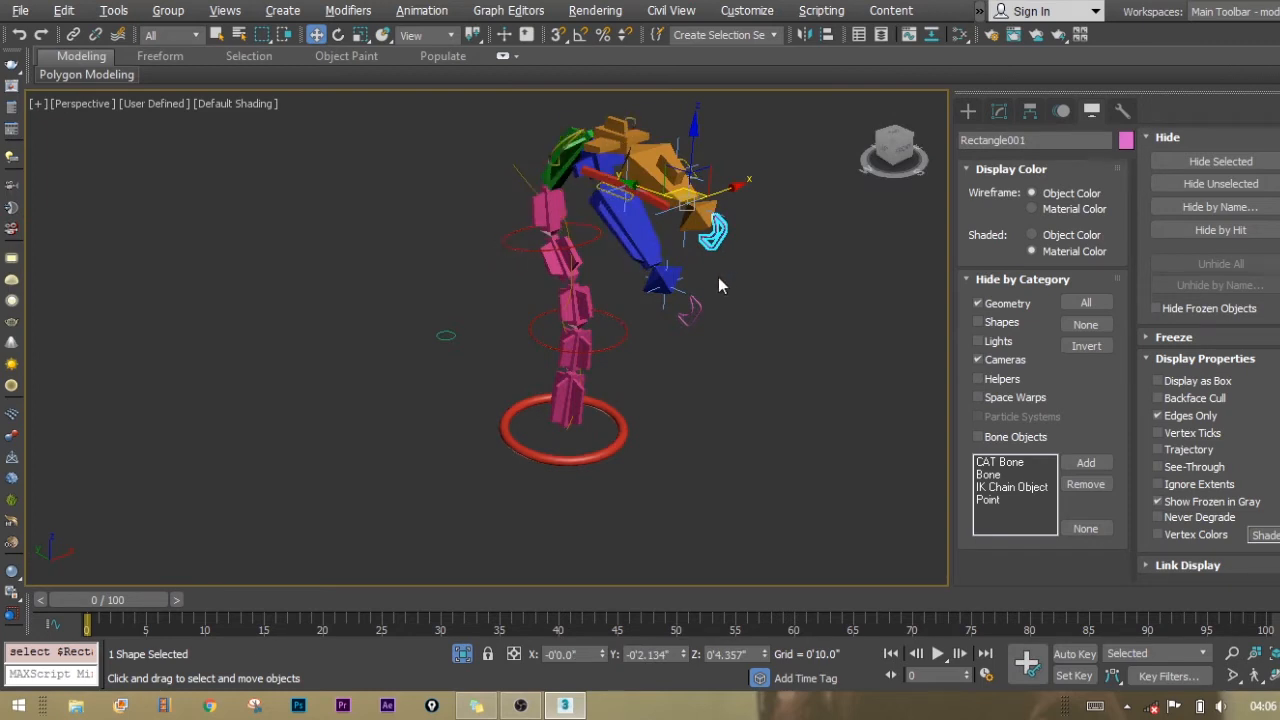
Hide the Bone Objects category, clear the selection and show the Geometry category again
left_click(978, 437)
middle_click_drag(759, 427, 702, 253, "alt")
left_click(782, 362)
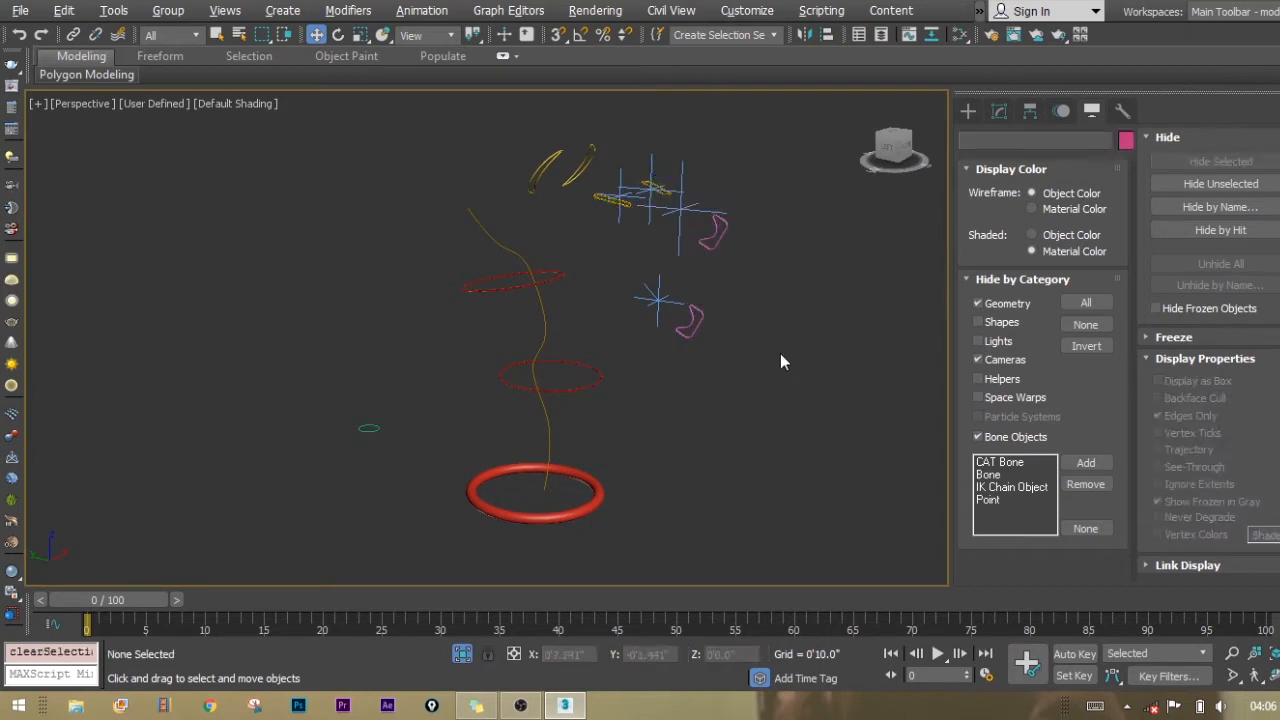
left_click(979, 303)
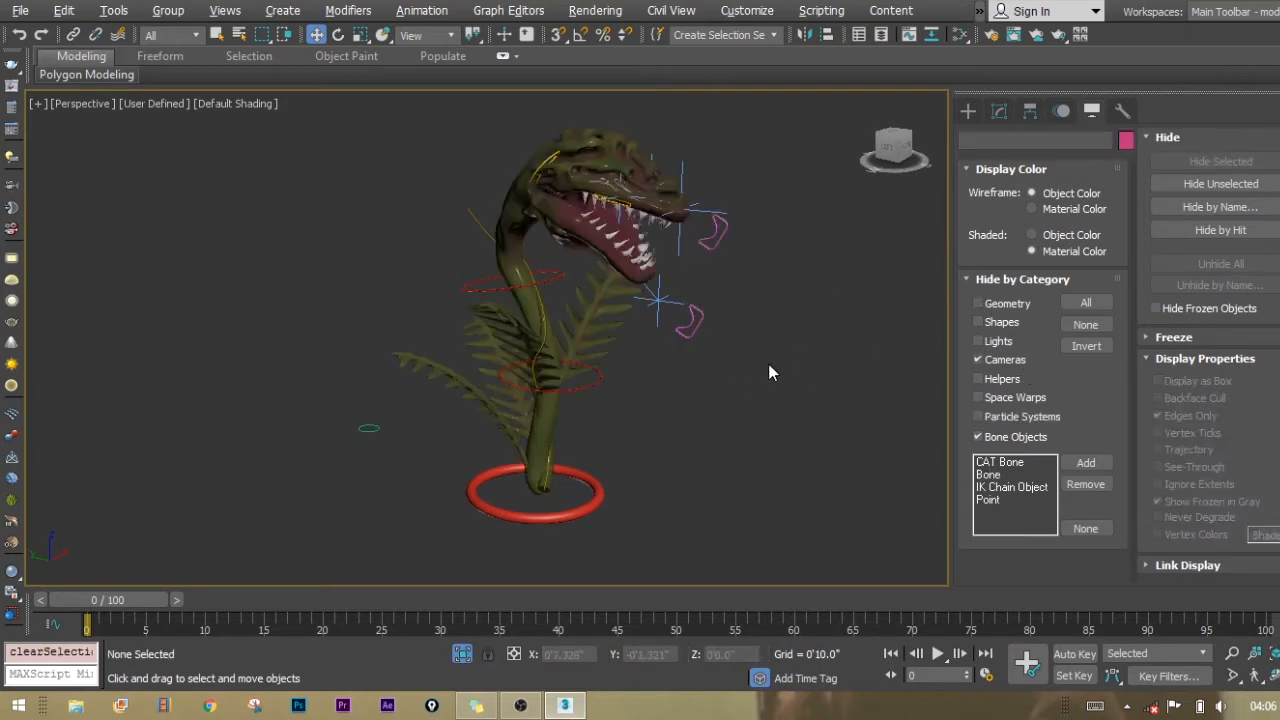
middle_click_drag(768, 364, 625, 391, "alt")
scroll(636, 391, "up", 2)
scroll(632, 380, "down", 2)
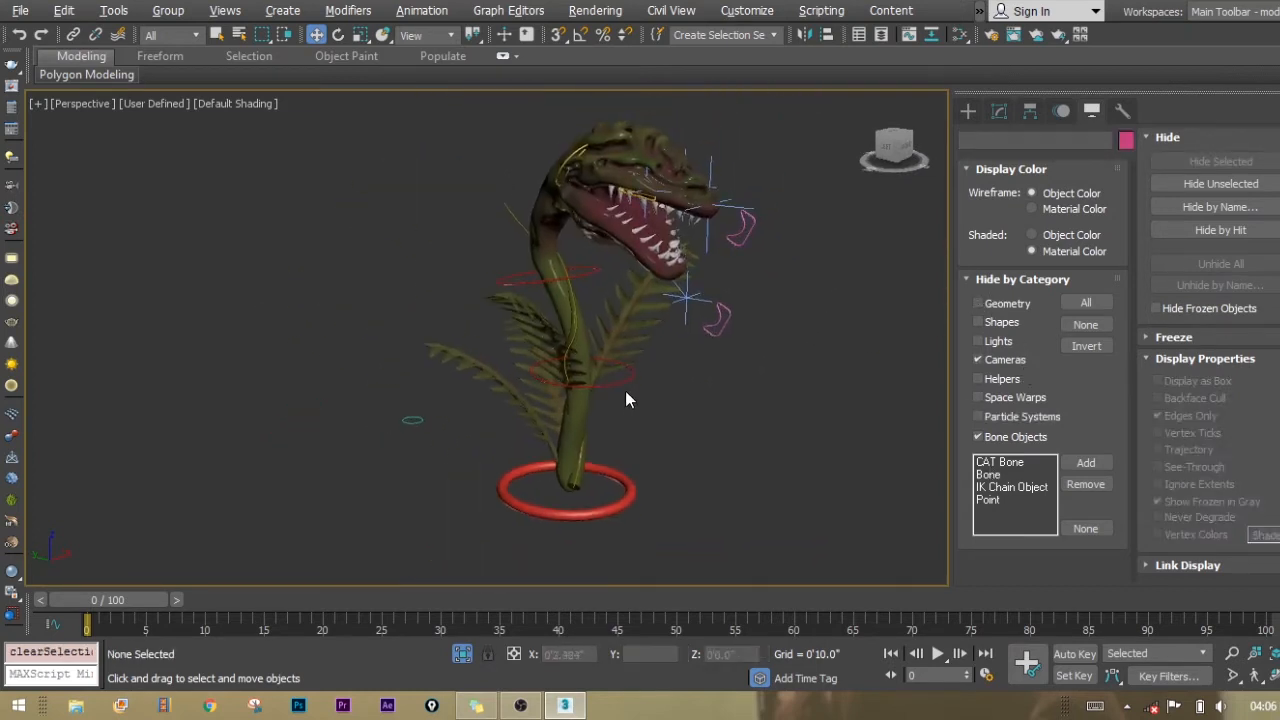
Try rotating the control ring around the middle of the stem
left_click(622, 385)
right_click(614, 347)
left_click(626, 353)
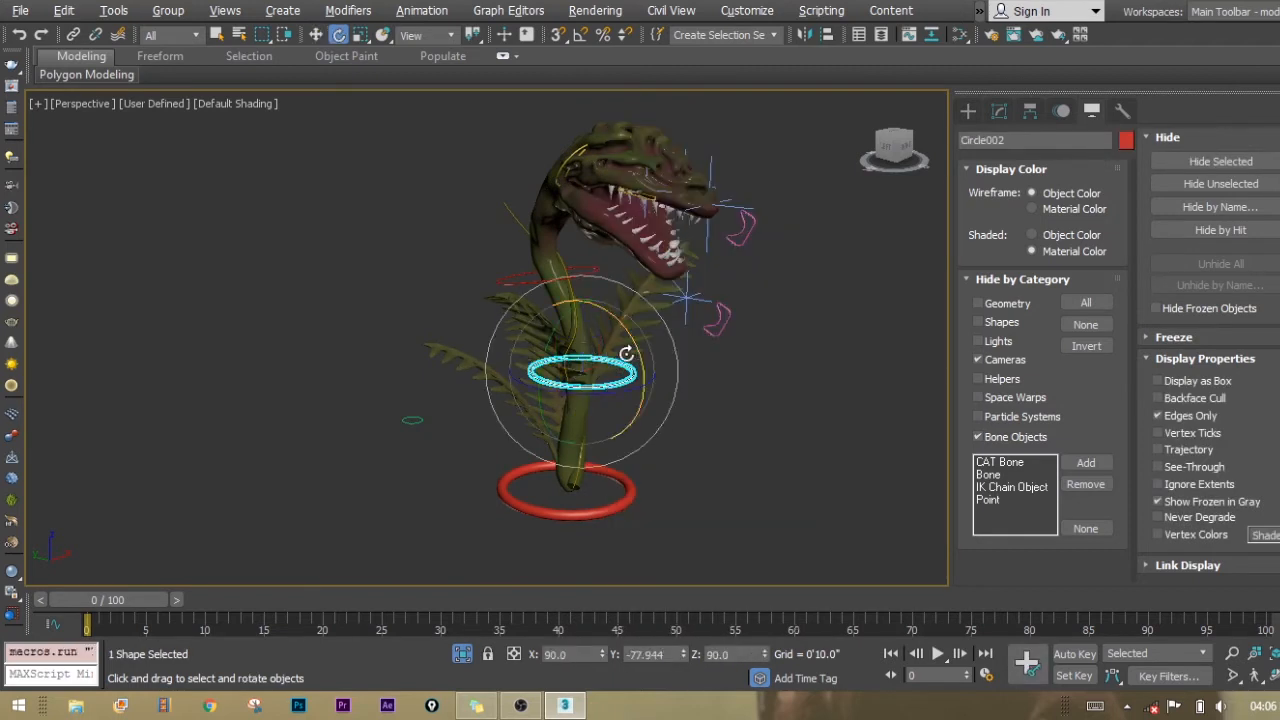
mouse_move(596, 347)
left_mouse_down()
mouse_move(583, 356)
mouse_move(596, 366)
left_mouse_up()
Try moving the root control ring at the base of the stem
left_click(618, 477)
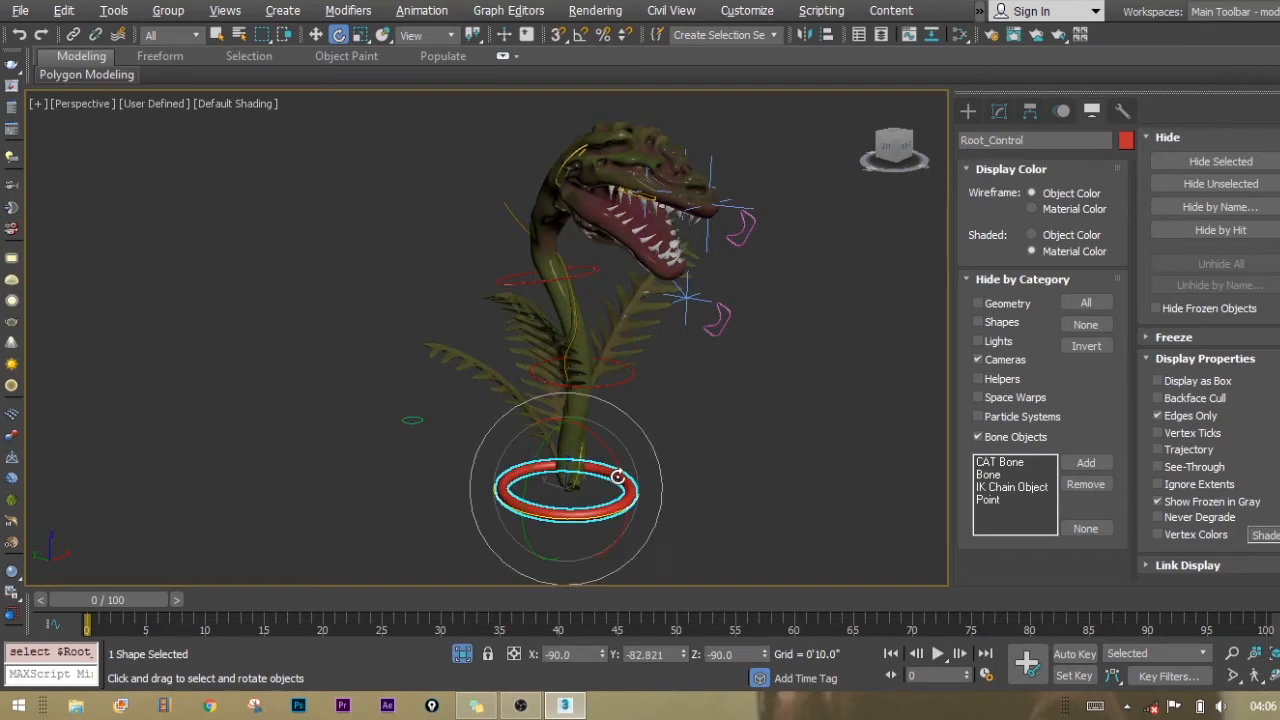
right_click(666, 381)
left_click(695, 392)
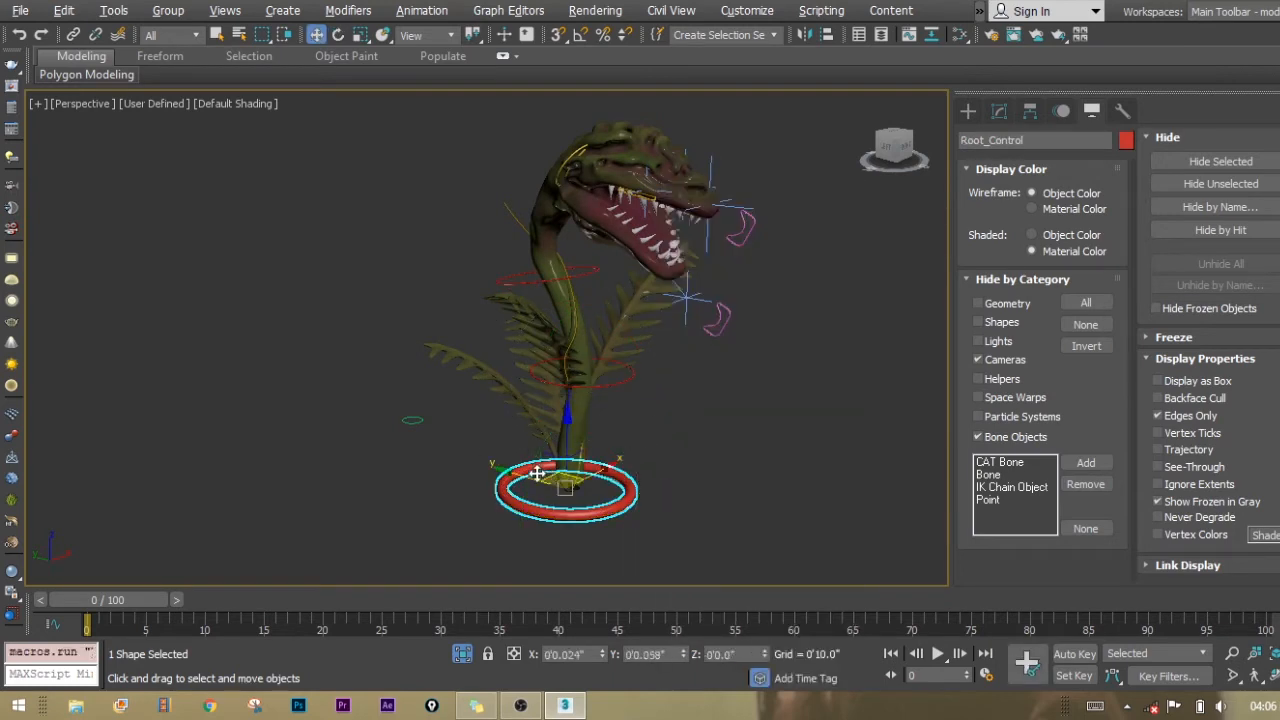
left_click_drag(537, 473, 600, 462)
right_click(600, 462)
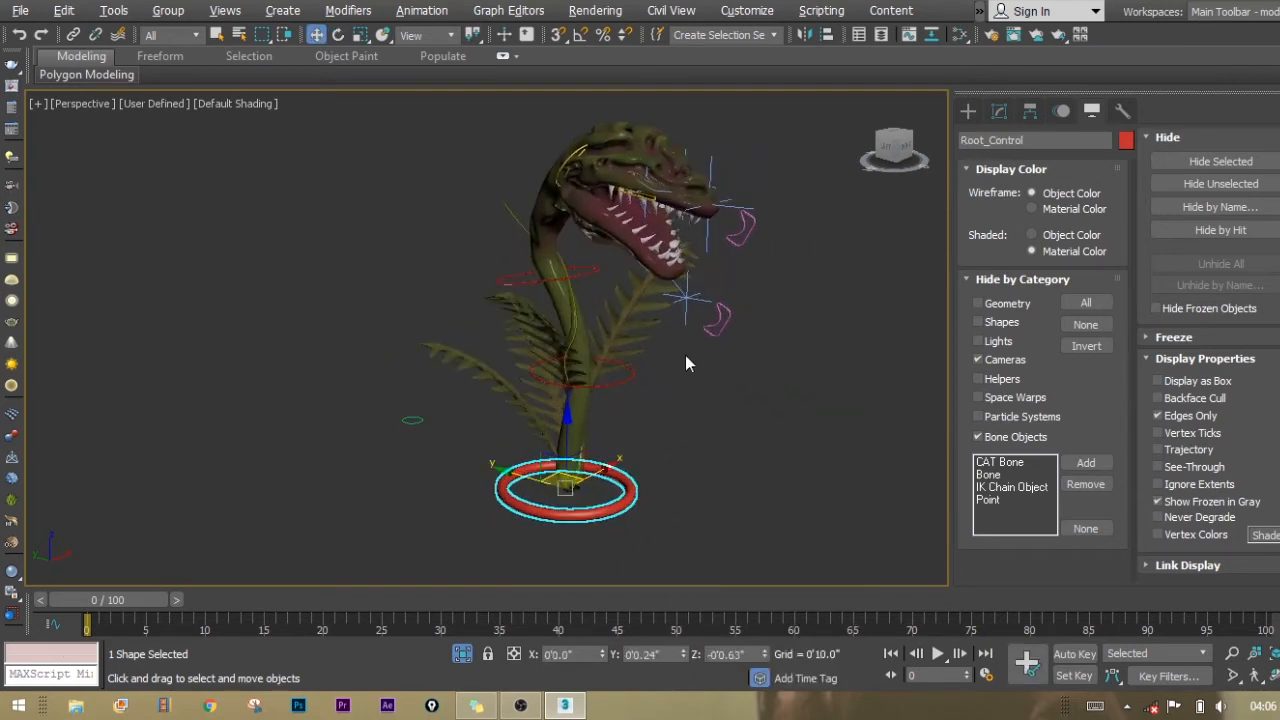
Test rotating the upper stem control ring and the middle one below it
left_click(588, 277)
right_click(588, 277)
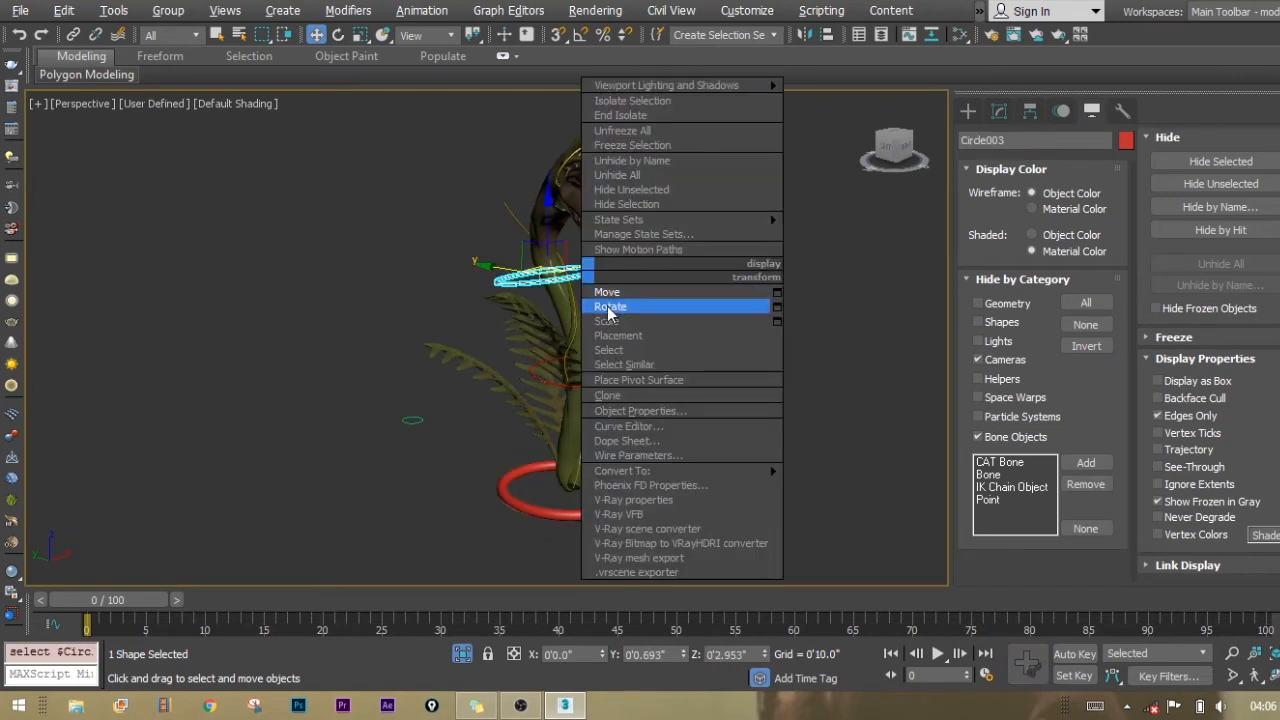
left_click(612, 303)
left_click_drag(540, 272, 602, 242)
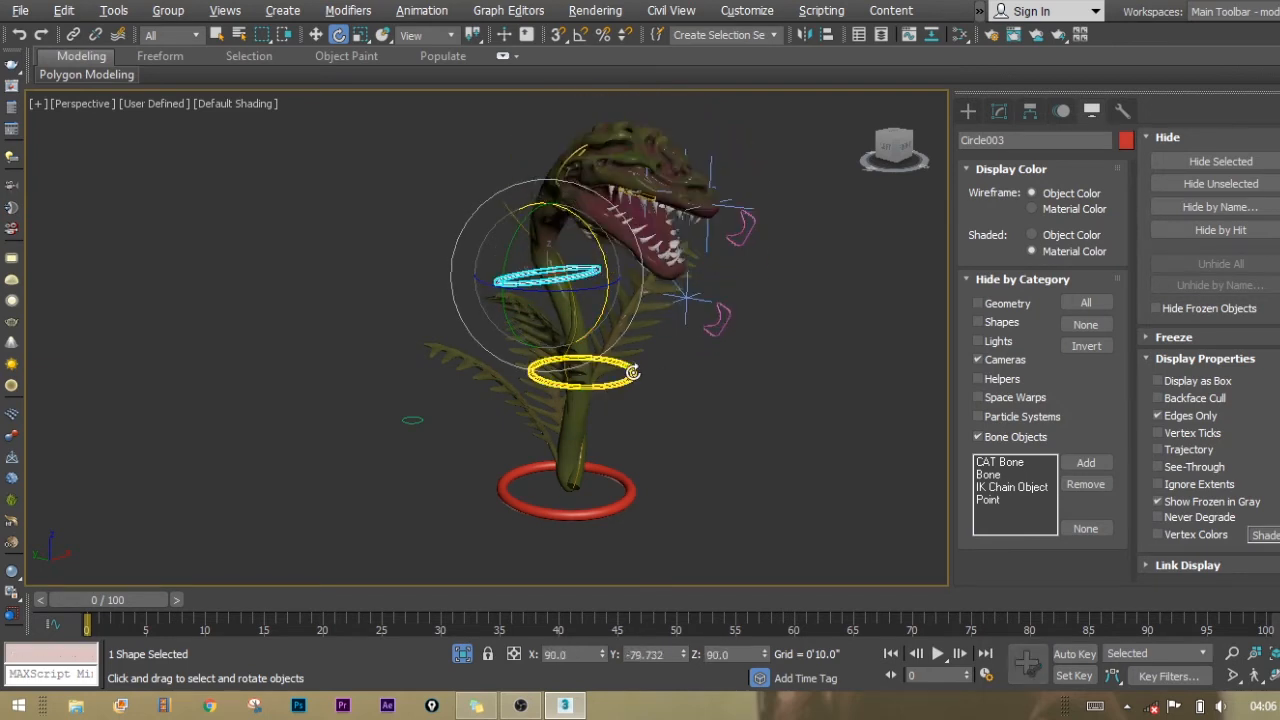
left_click(634, 374)
left_click_drag(621, 323, 530, 271)
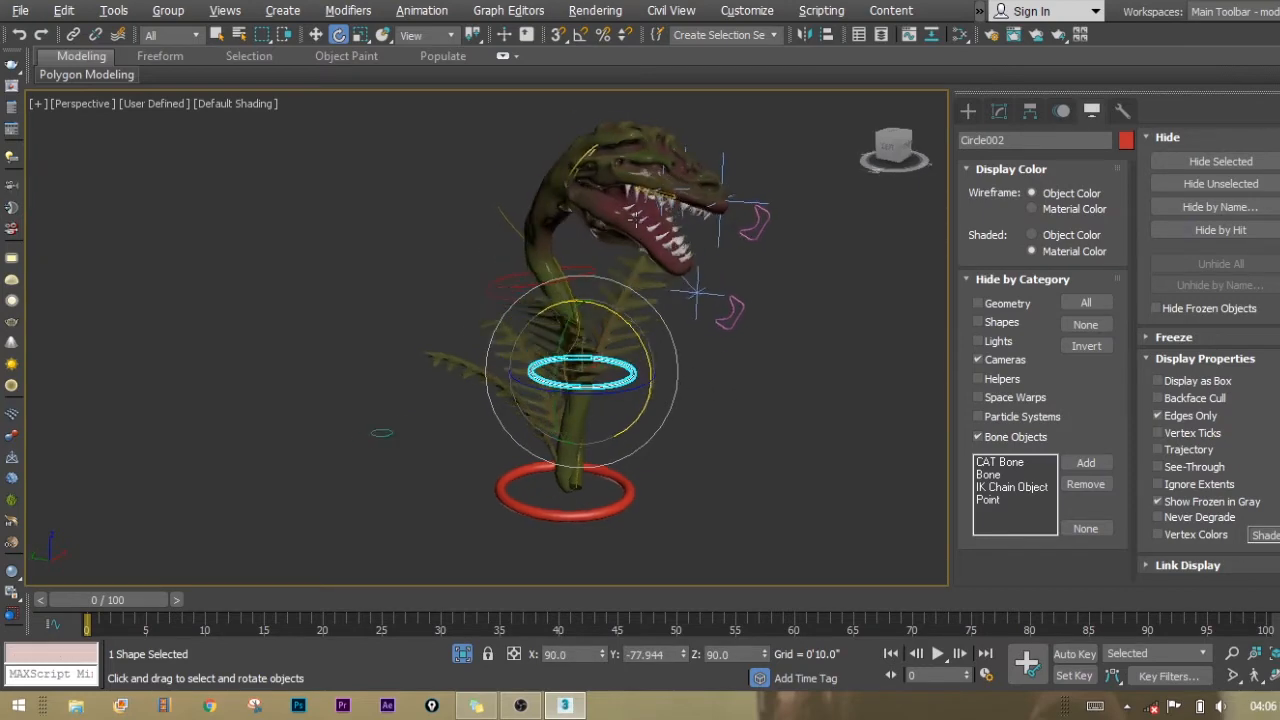
Try rotating the paired crescent-shaped control around the back of the monster's head
left_click(556, 165)
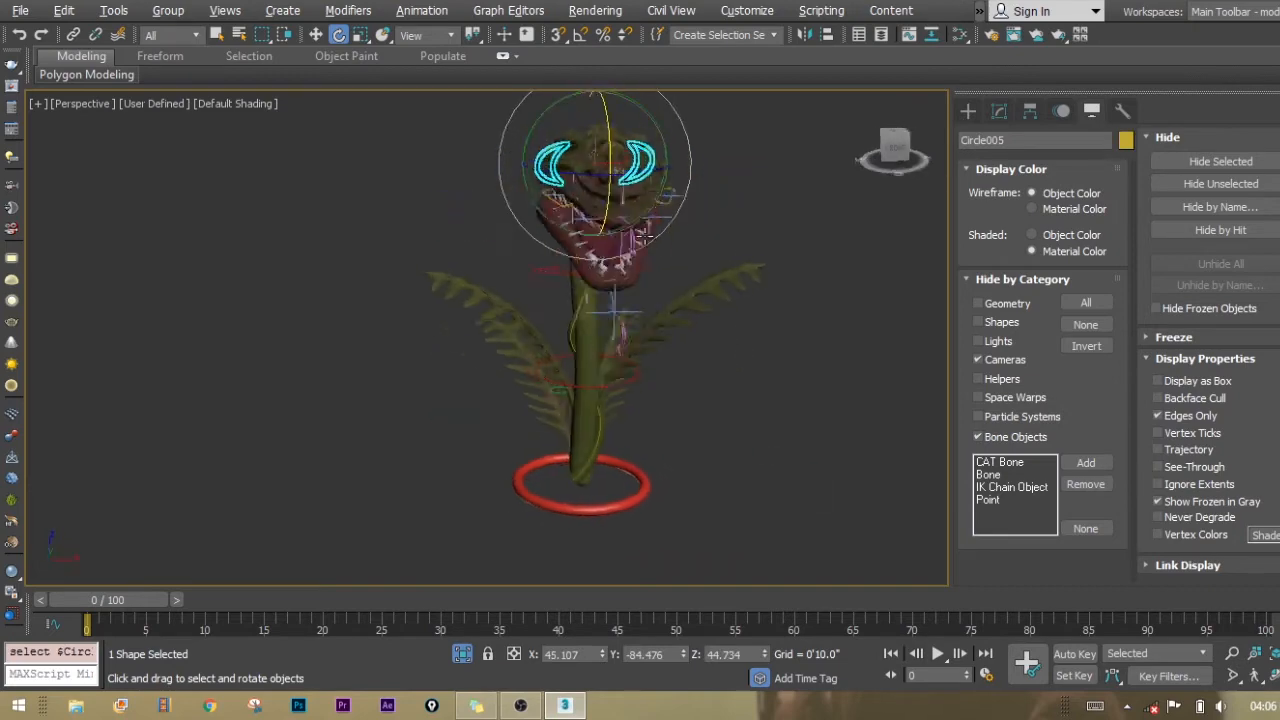
mouse_move(608, 111)
left_mouse_down()
mouse_move(535, 186)
mouse_move(526, 152)
mouse_move(554, 110)
mouse_move(503, 134)
mouse_move(646, 135)
mouse_move(614, 125)
left_mouse_up()
right_click(614, 125)
middle_click_drag(608, 194, 574, 277)
scroll(576, 290, "up", 3)
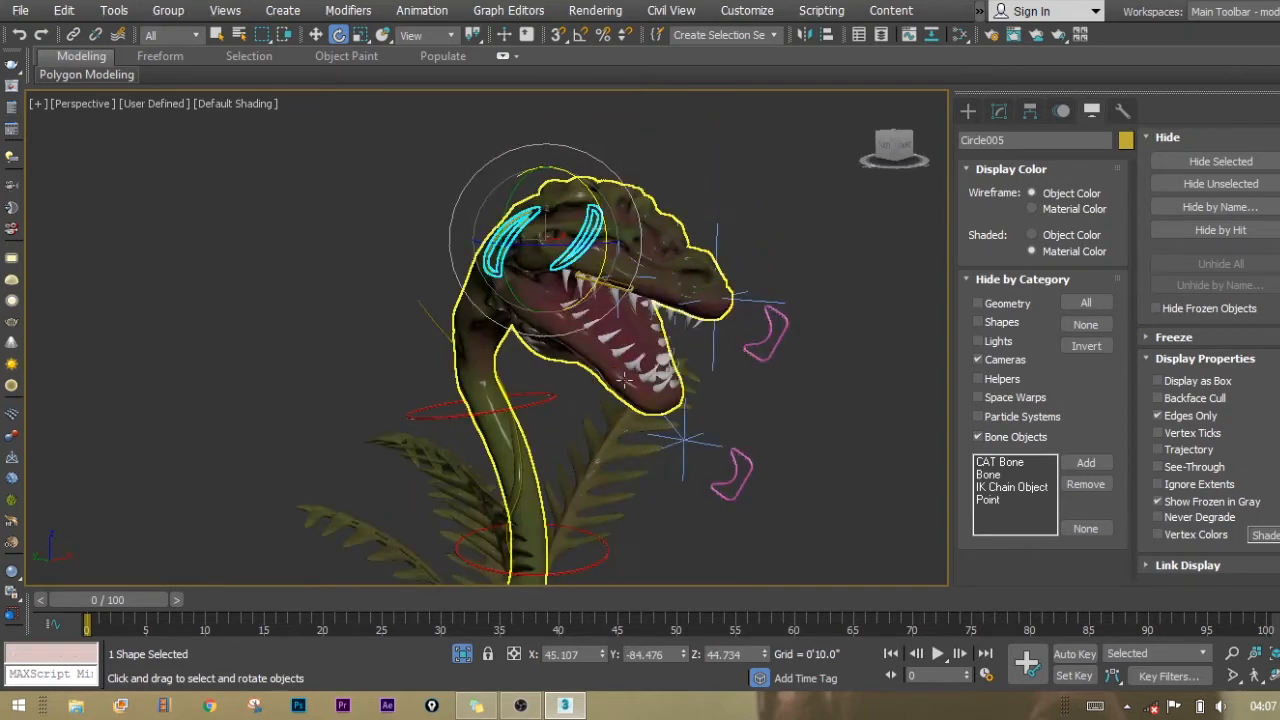
Widen the viewport by narrowing the command panel, keeping the monster's head in frame
middle_click_drag(598, 350, 560, 363)
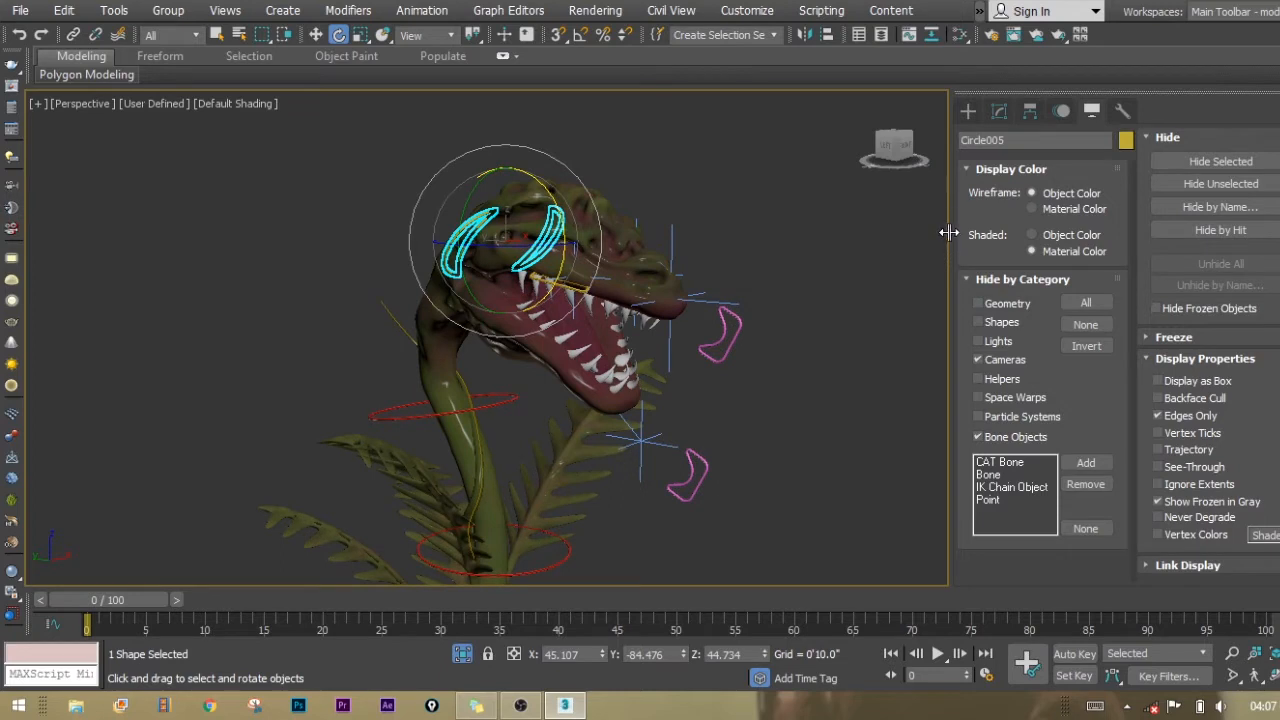
left_click_drag(949, 228, 1163, 222)
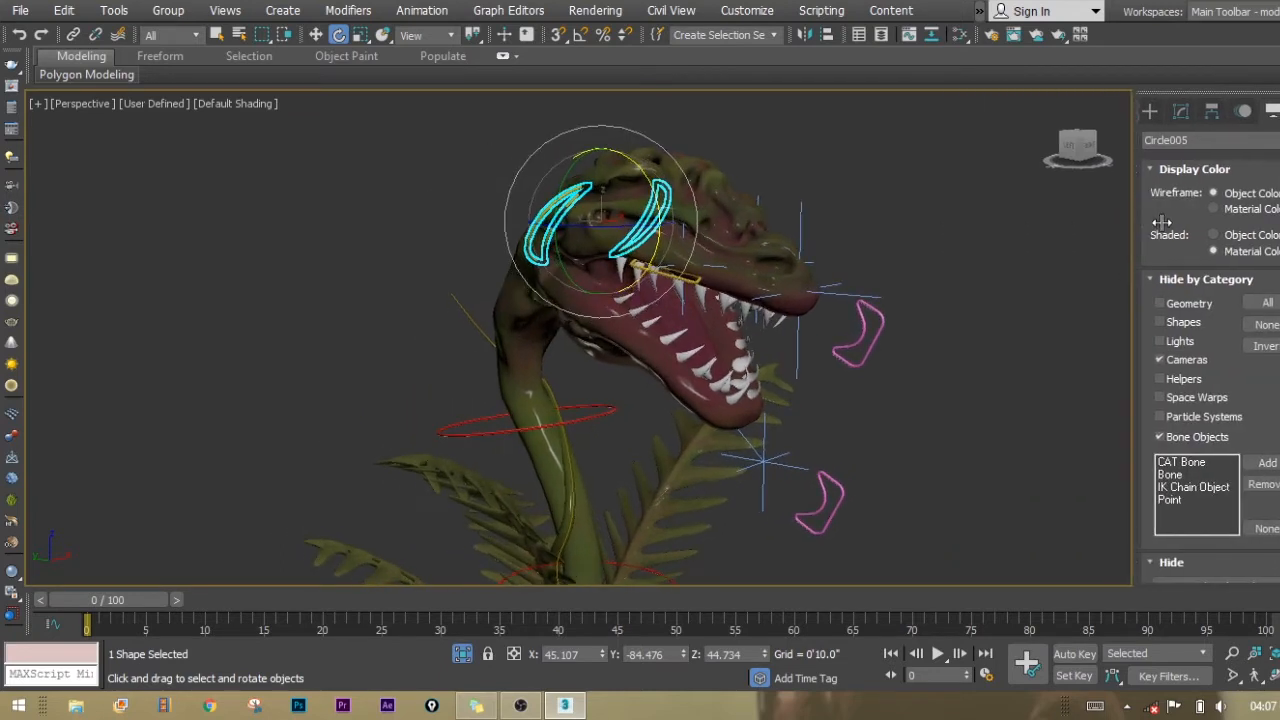
middle_click_drag(866, 210, 801, 209)
middle_click_drag(848, 292, 846, 254)
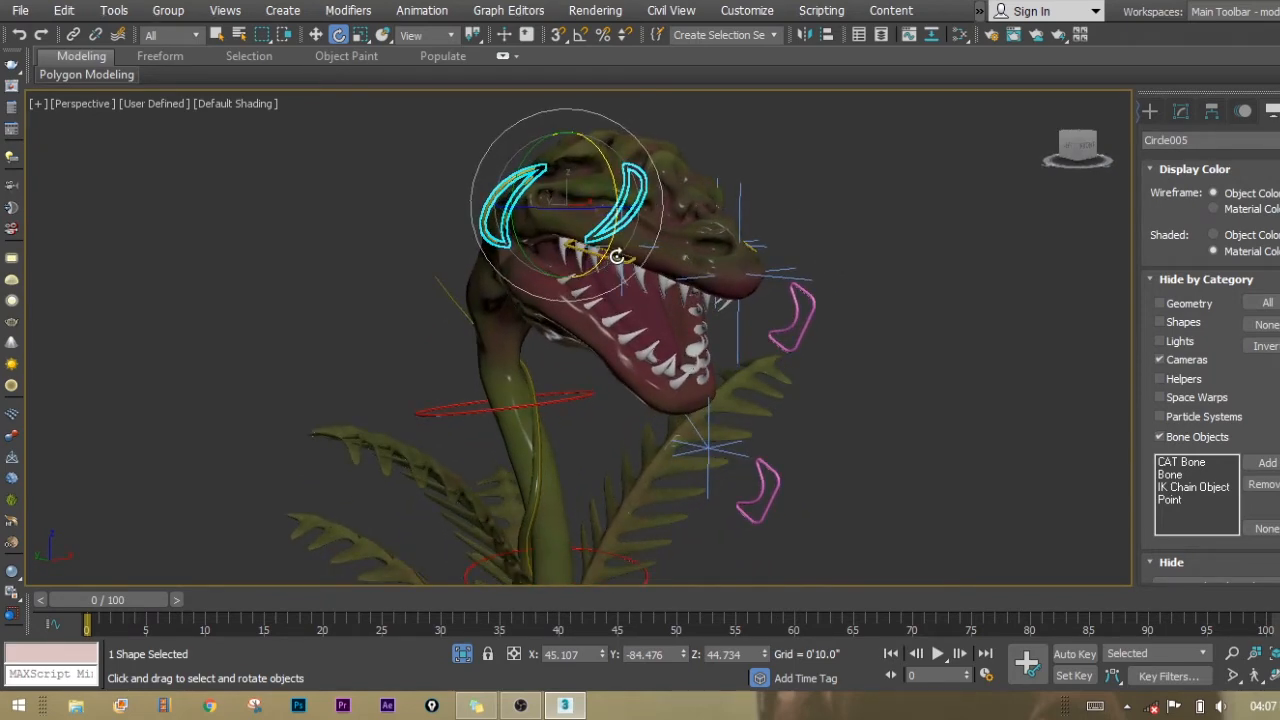
Try moving the upper lip control Rectangle004 beside the monster's teeth
right_click(593, 262)
left_click(640, 274)
left_click(623, 258)
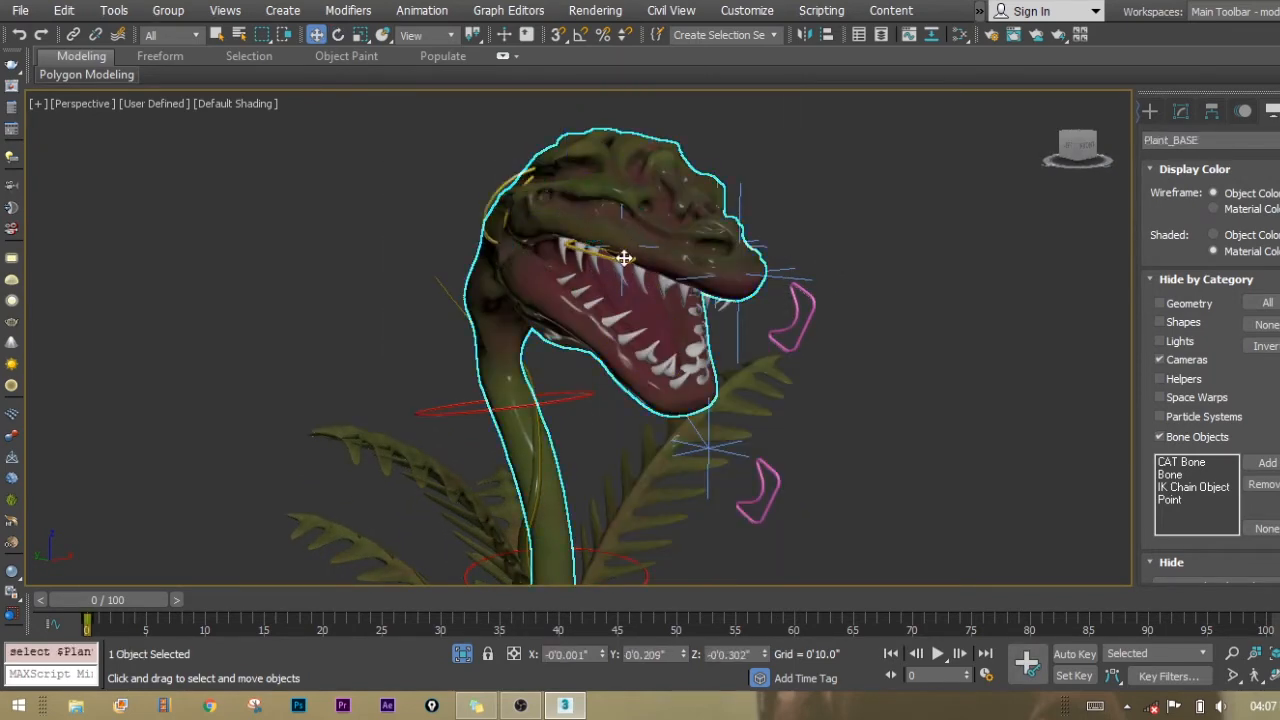
left_click(601, 254)
mouse_move(622, 187)
left_mouse_down()
mouse_move(628, 163)
mouse_move(628, 203)
mouse_move(633, 188)
left_mouse_up()
right_click(633, 188)
Try moving the matching lip control Rectangle003 vertically on the other side of the upper jaw
middle_click_drag(693, 216, 778, 255, "alt")
left_click(778, 255)
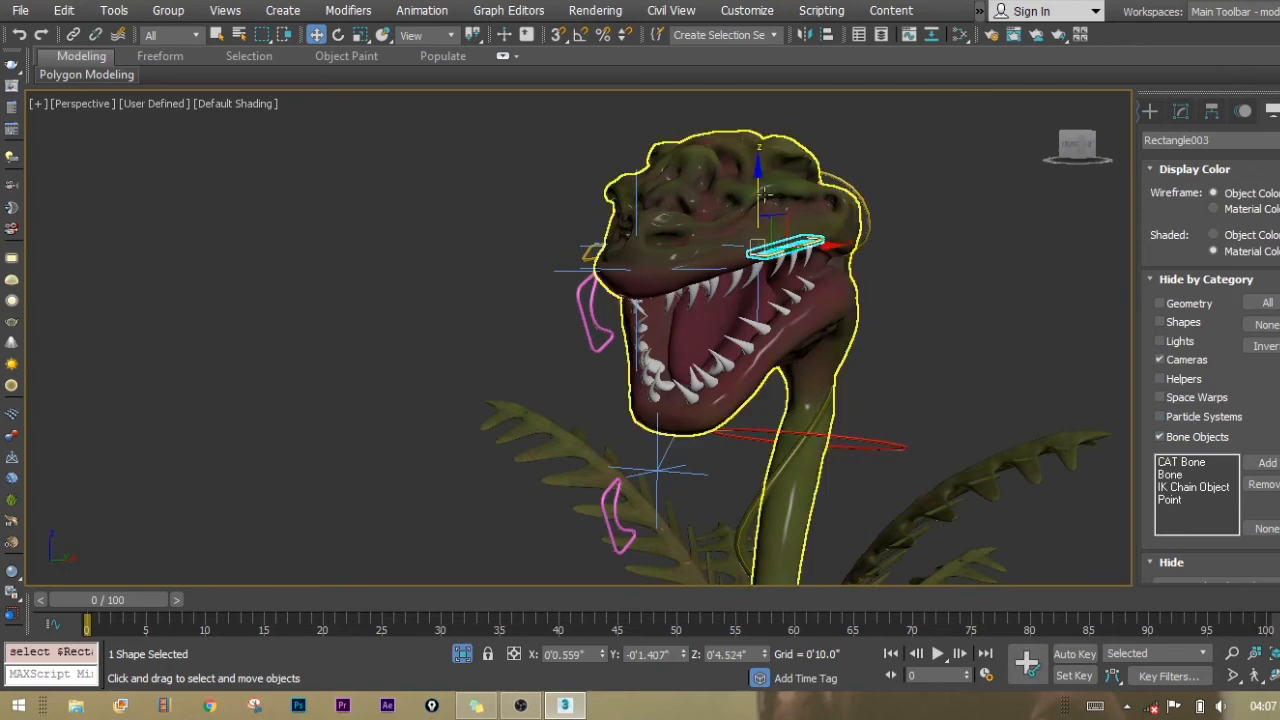
left_click_drag(763, 206, 758, 191)
right_click(758, 191)
Close the mouth by raising the lower jaw control to Z about 3.7 inches, and adjust the upper jaw control vertically
middle_click_drag(752, 220, 808, 285, "alt")
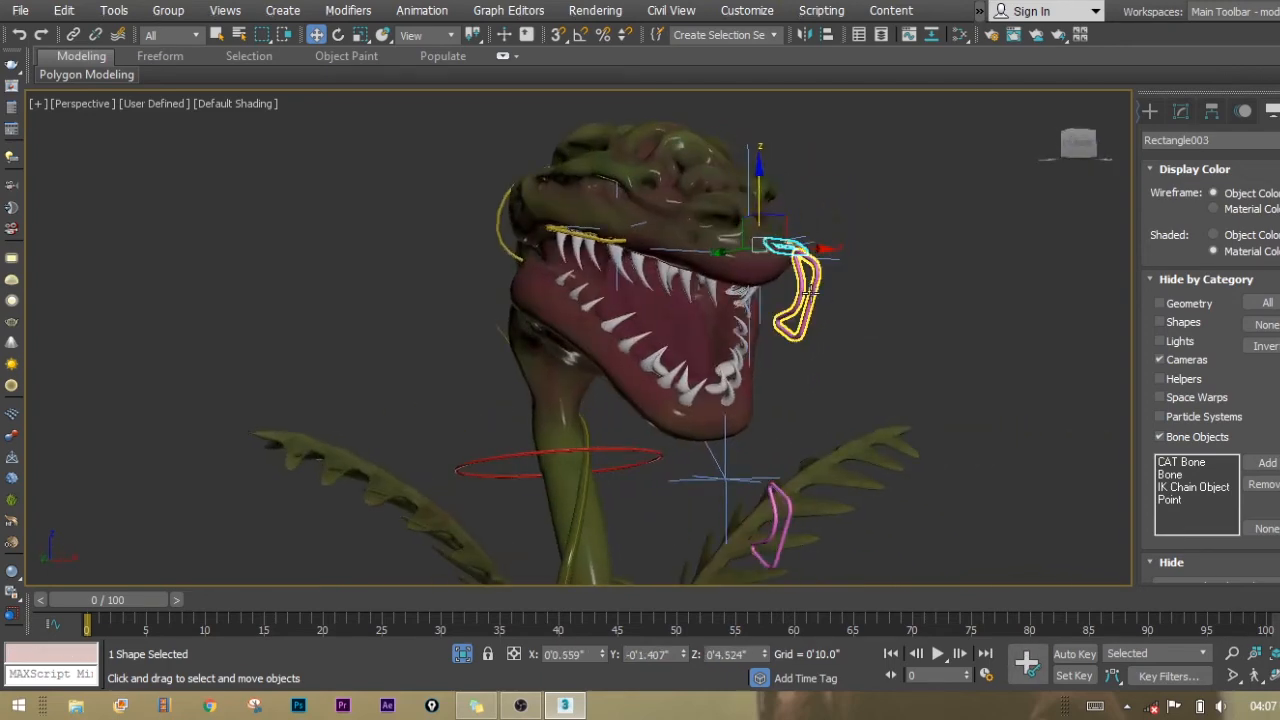
middle_click_drag(846, 390, 815, 425, "alt")
left_click(785, 424)
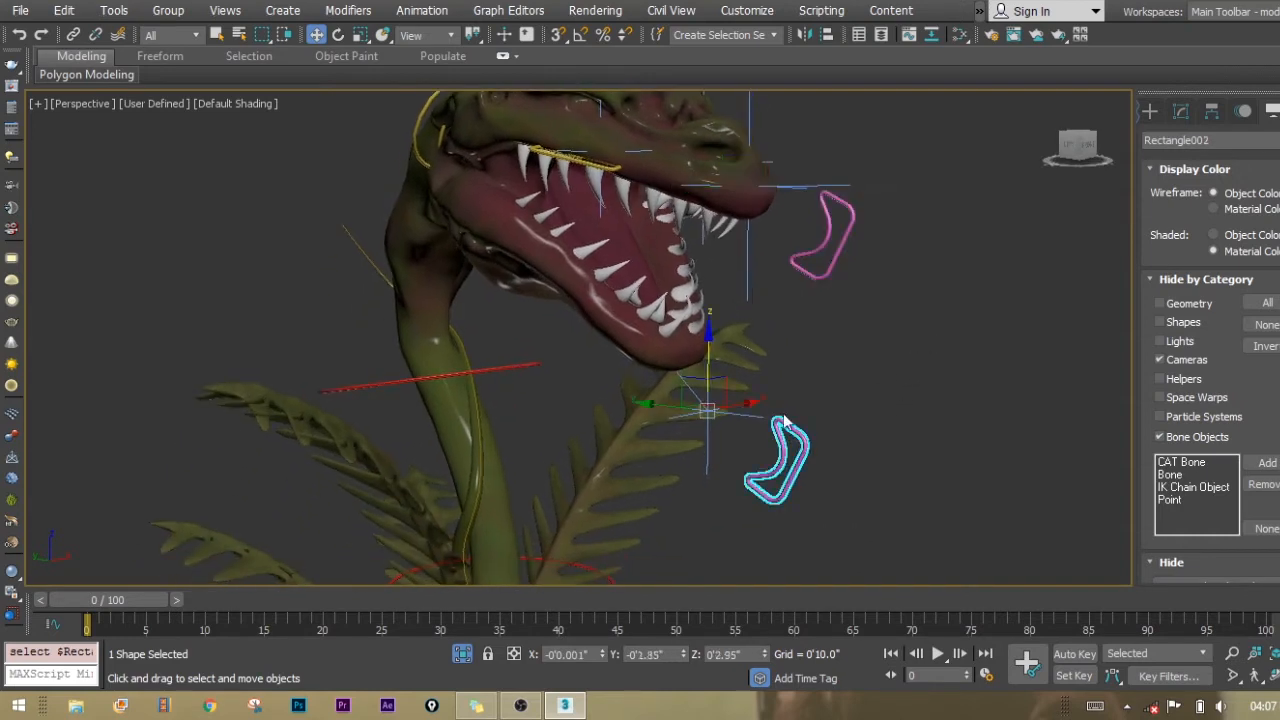
left_click_drag(706, 368, 818, 256)
left_click(826, 225)
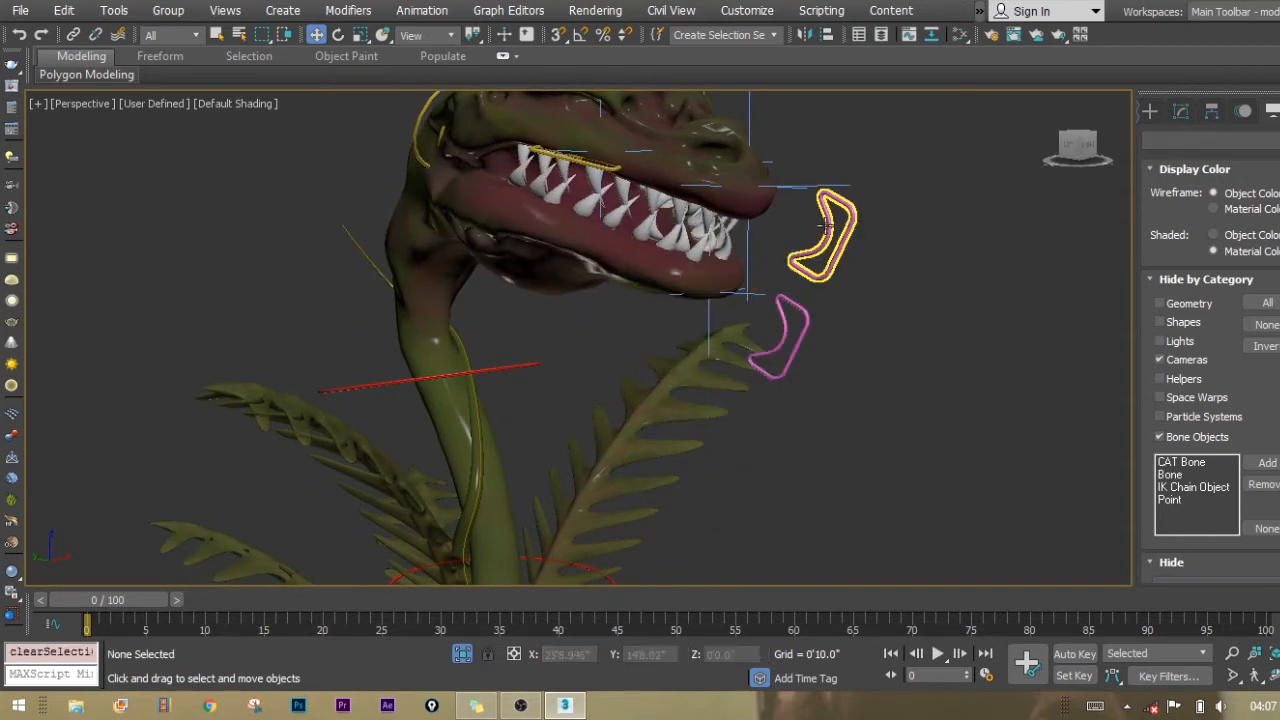
mouse_move(749, 133)
left_mouse_down()
mouse_move(754, 149)
mouse_move(756, 128)
left_mouse_up()
middle_click_drag(826, 284, 848, 340)
Test moving the upper lip control Rectangle004 vertically while the mouth is closed, checking the lip from several angles
left_click(596, 246)
left_click(616, 217)
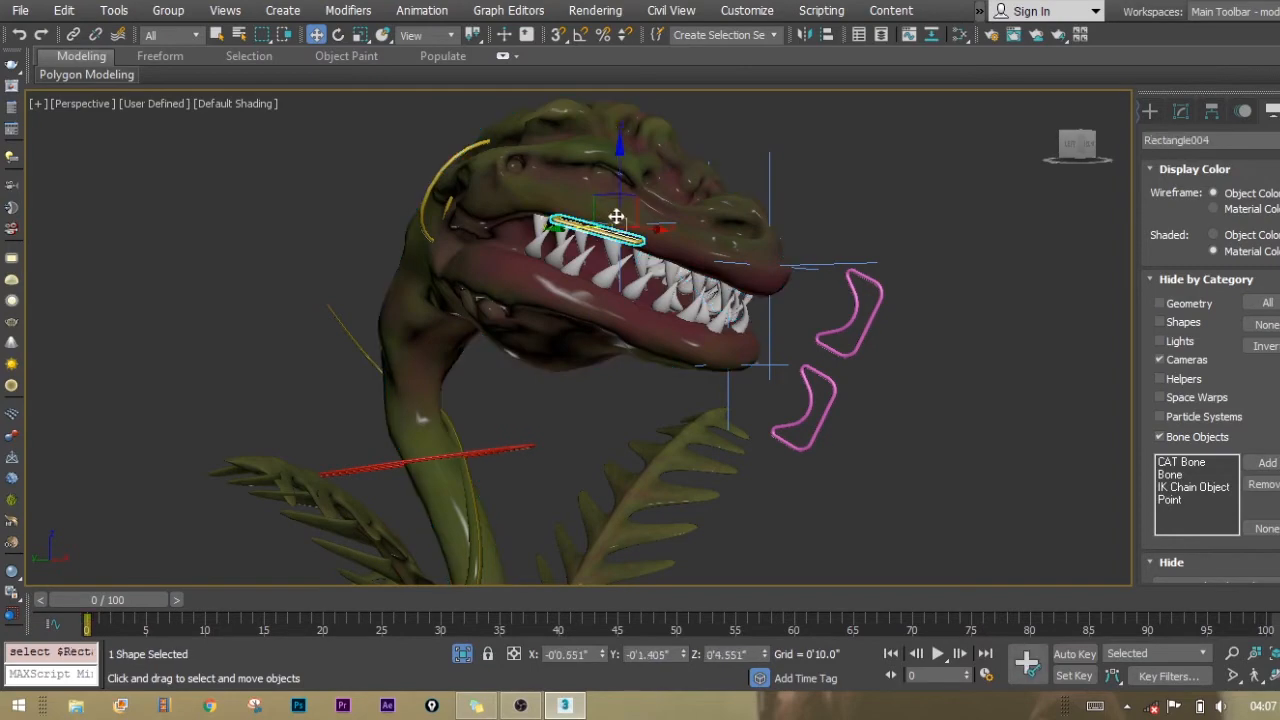
mouse_move(616, 165)
left_mouse_down()
mouse_move(617, 150)
mouse_move(618, 171)
left_mouse_up()
middle_click_drag(616, 208, 592, 190, "alt")
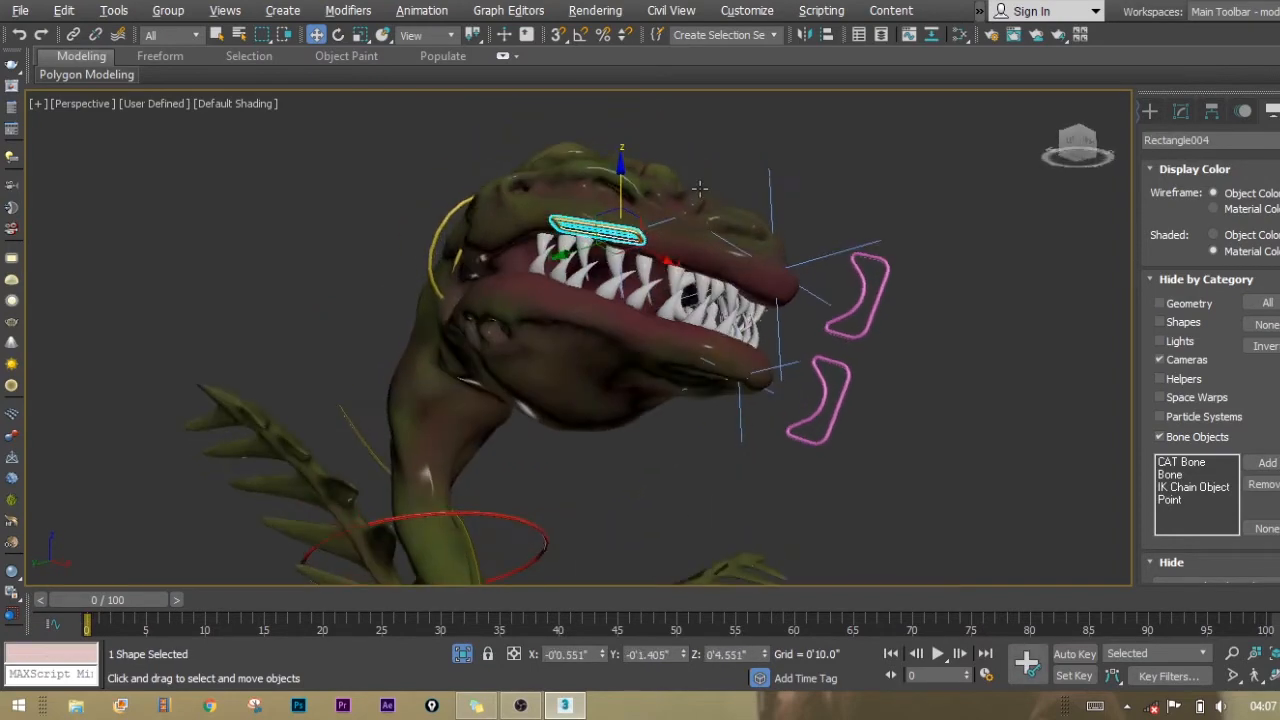
scroll(590, 238, "up", 3)
middle_click_drag(604, 243, 600, 223, "alt")
left_click_drag(656, 180, 658, 167)
scroll(658, 167, "down", 6)
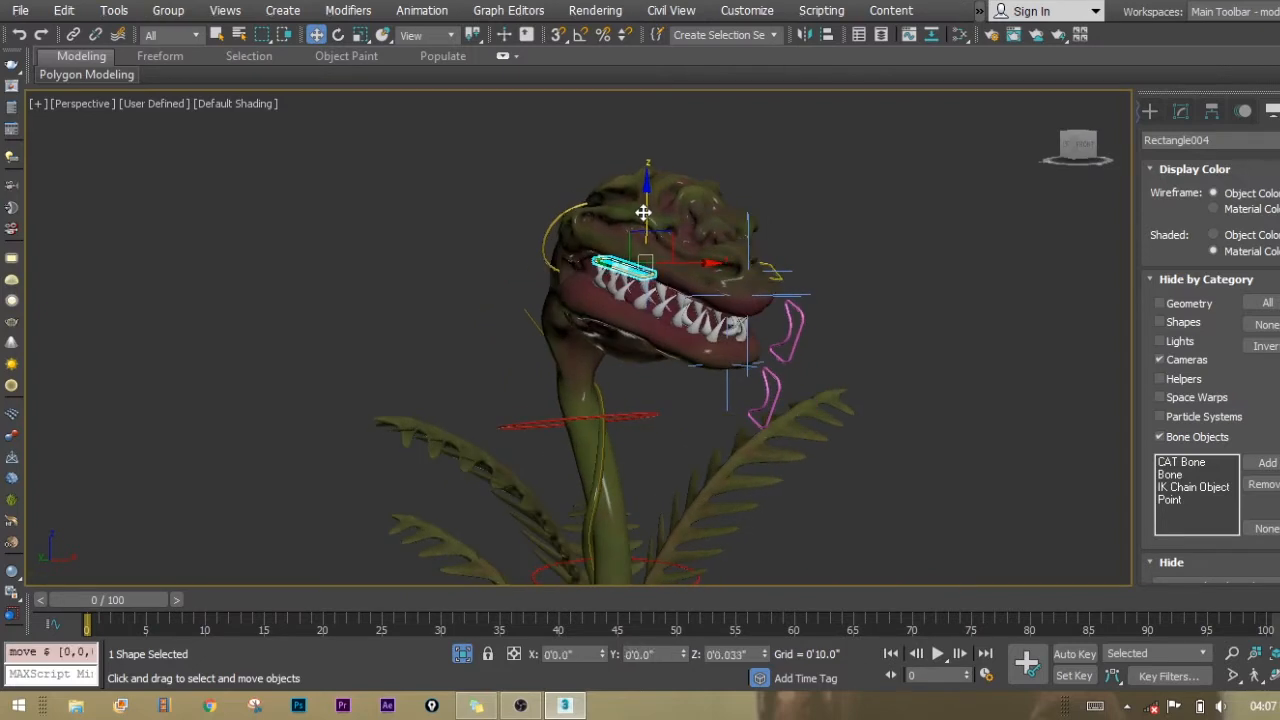
middle_click_drag(643, 212, 724, 242, "alt")
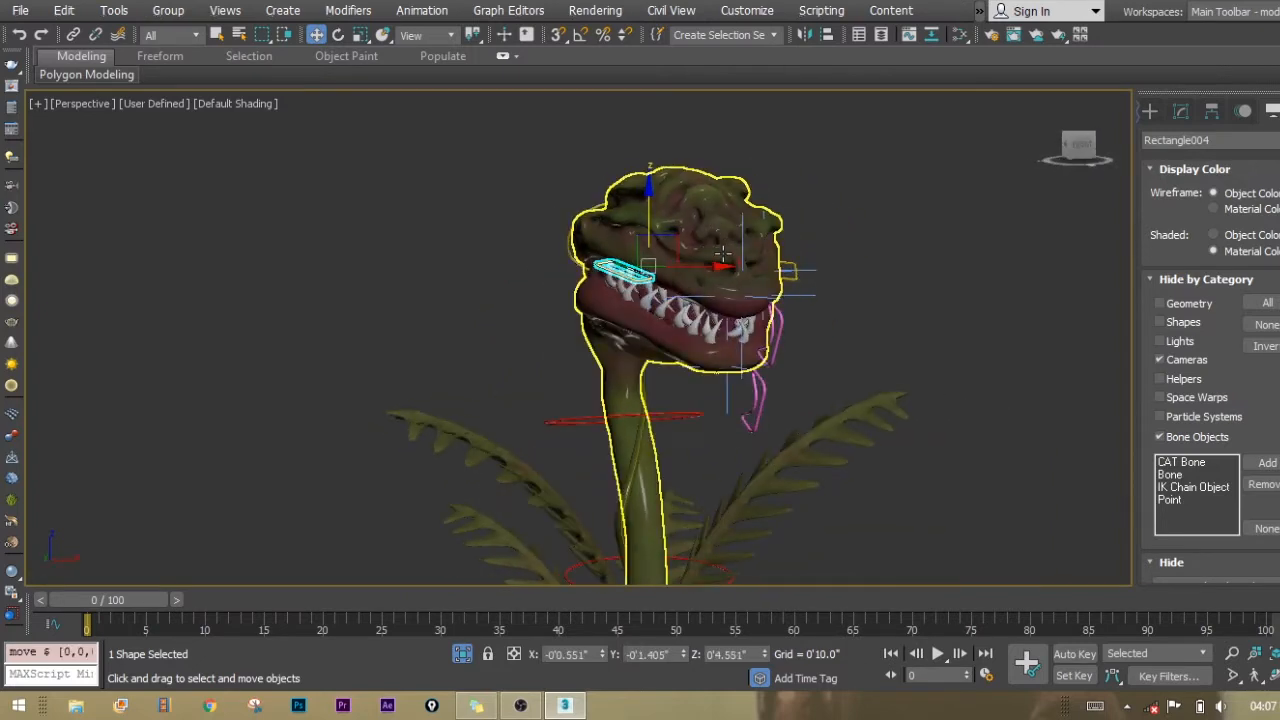
middle_click_drag(697, 193, 762, 285, "alt")
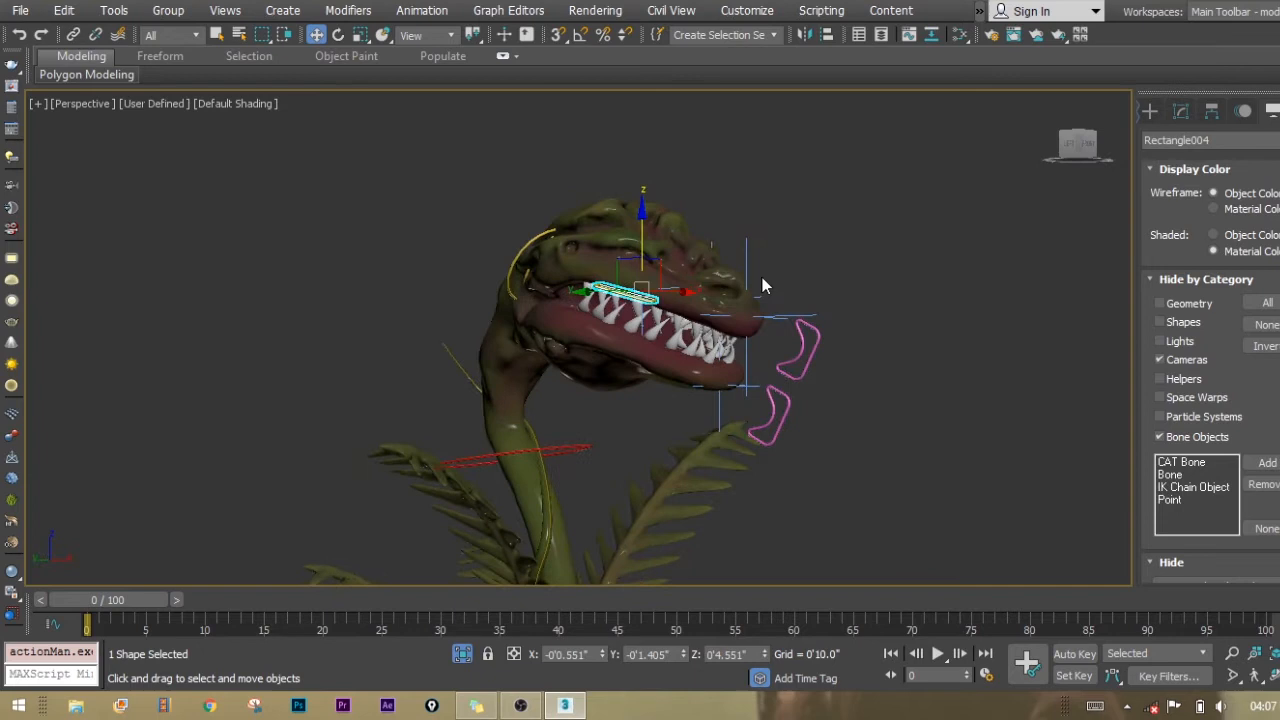
Open the mouth by lowering the lower jaw control to Z about 2.9 inches and moving the upper jaw control to about 4.6 inches
left_click(814, 343)
left_click(779, 431)
left_click(772, 410)
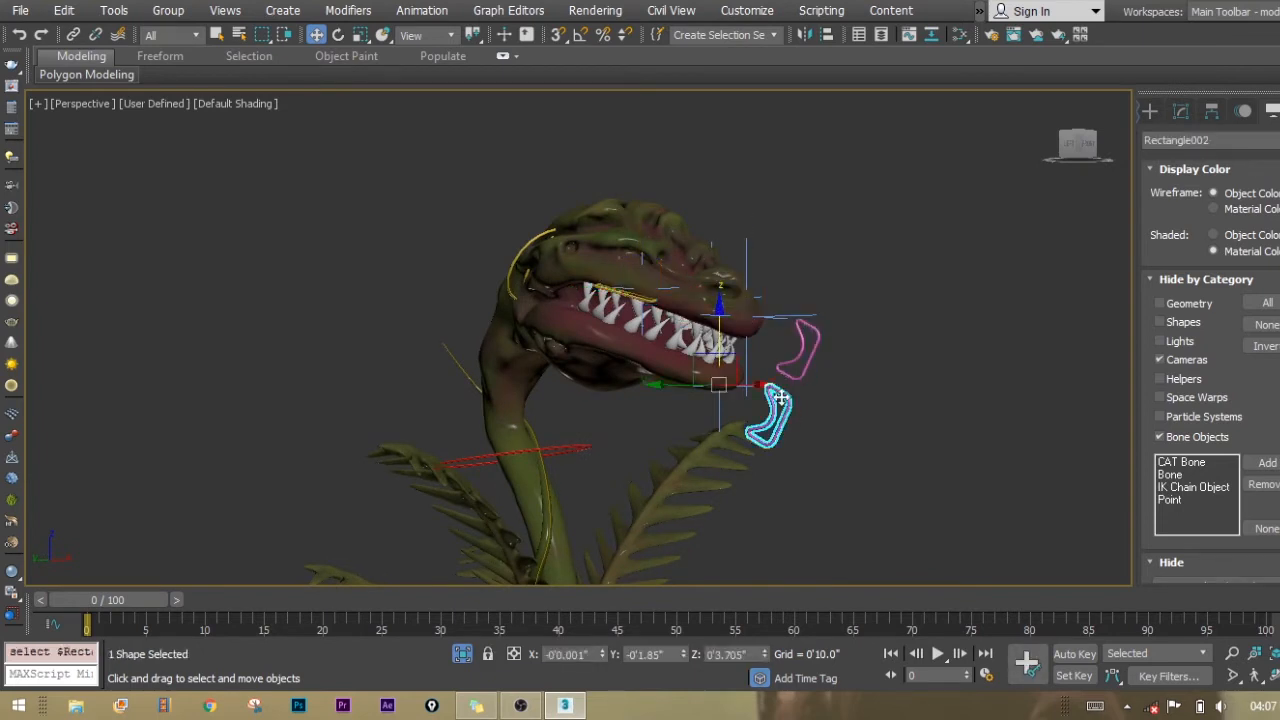
left_click_drag(716, 354, 716, 444)
left_click(797, 363)
left_click_drag(740, 247, 754, 217)
Curl the tongue upward by setting its Bend modifier angle to -58.5
scroll(737, 280, "up", 4)
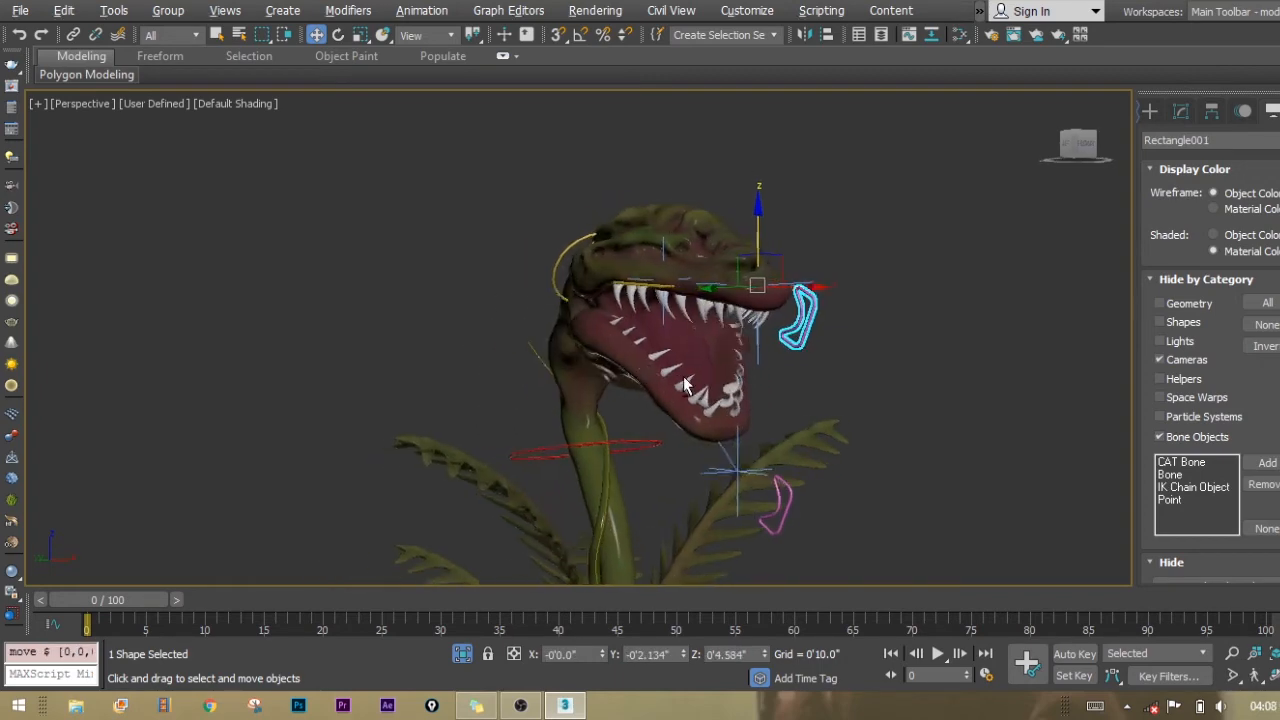
left_click(689, 335)
middle_click_drag(676, 351, 1047, 200, "alt")
left_click(1182, 111)
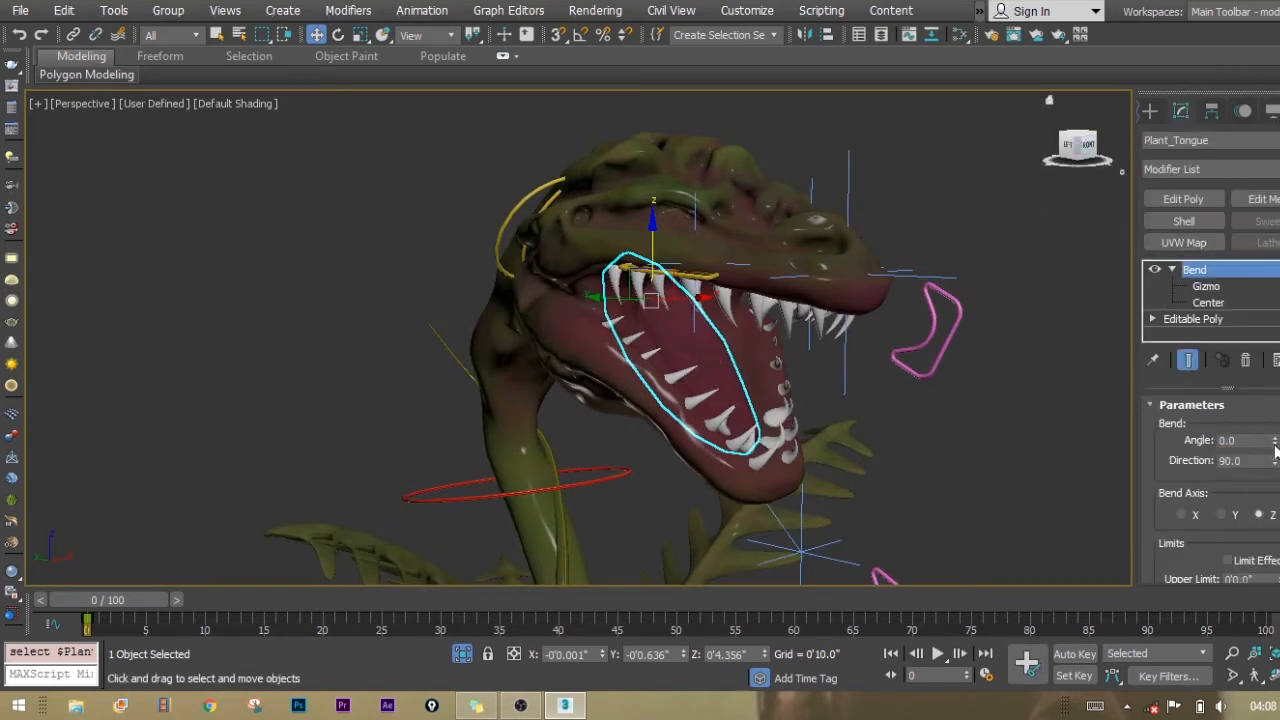
left_click_drag(1275, 448, 1260, 565)
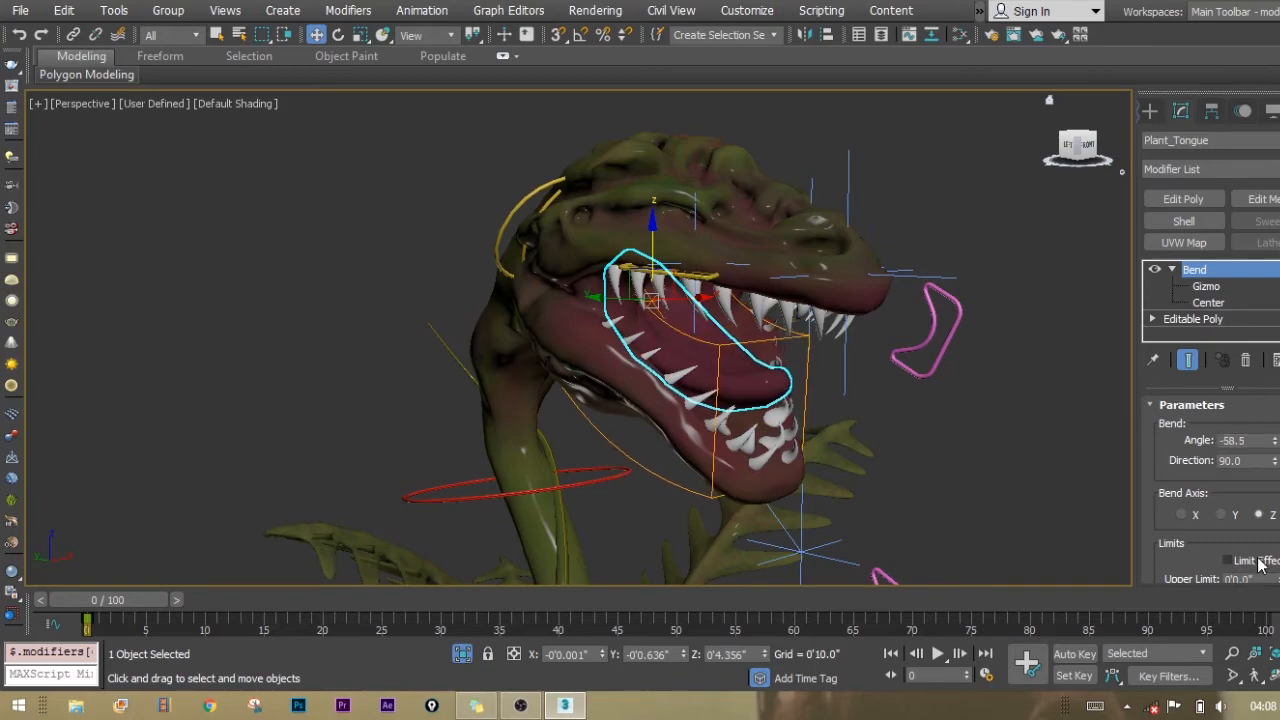
Show edged faces on the model, try another tongue bend, and reset the tongue's Bend angle to 0
key("F4")
middle_click_drag(991, 467, 1003, 457)
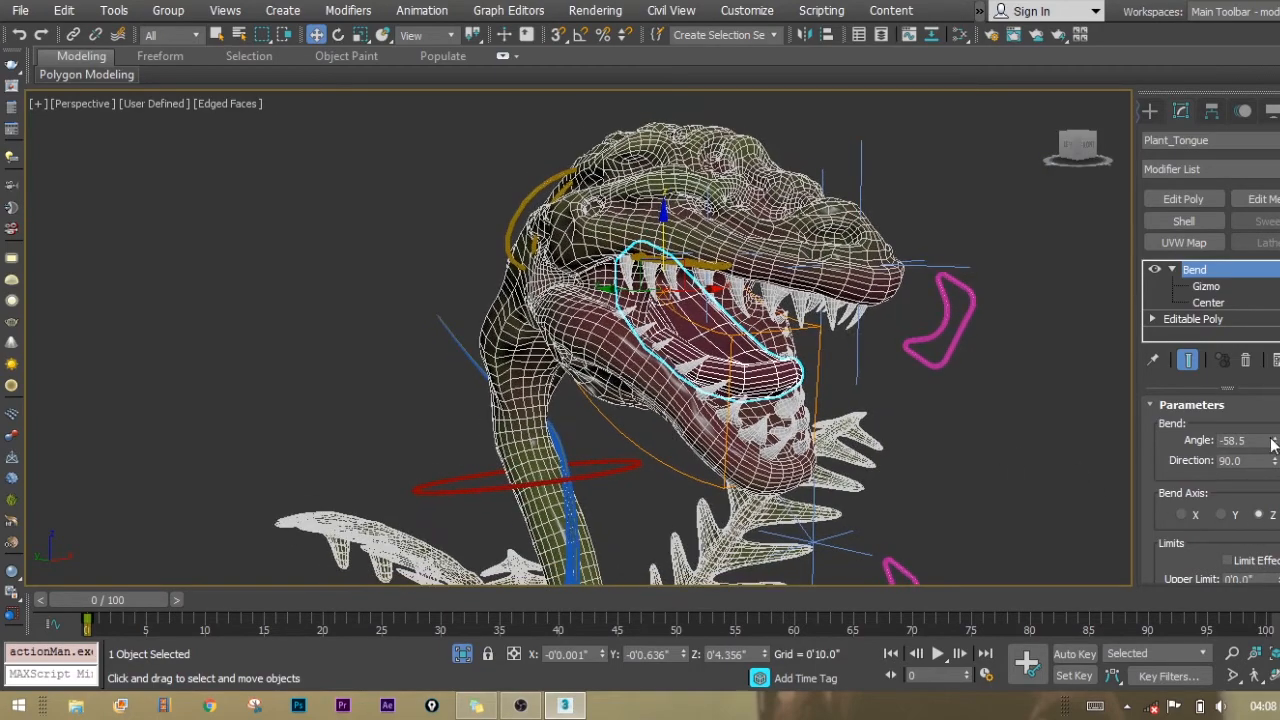
left_click_drag(1273, 445, 1250, 475)
right_click(1250, 477)
middle_click_drag(975, 396, 895, 402, "alt")
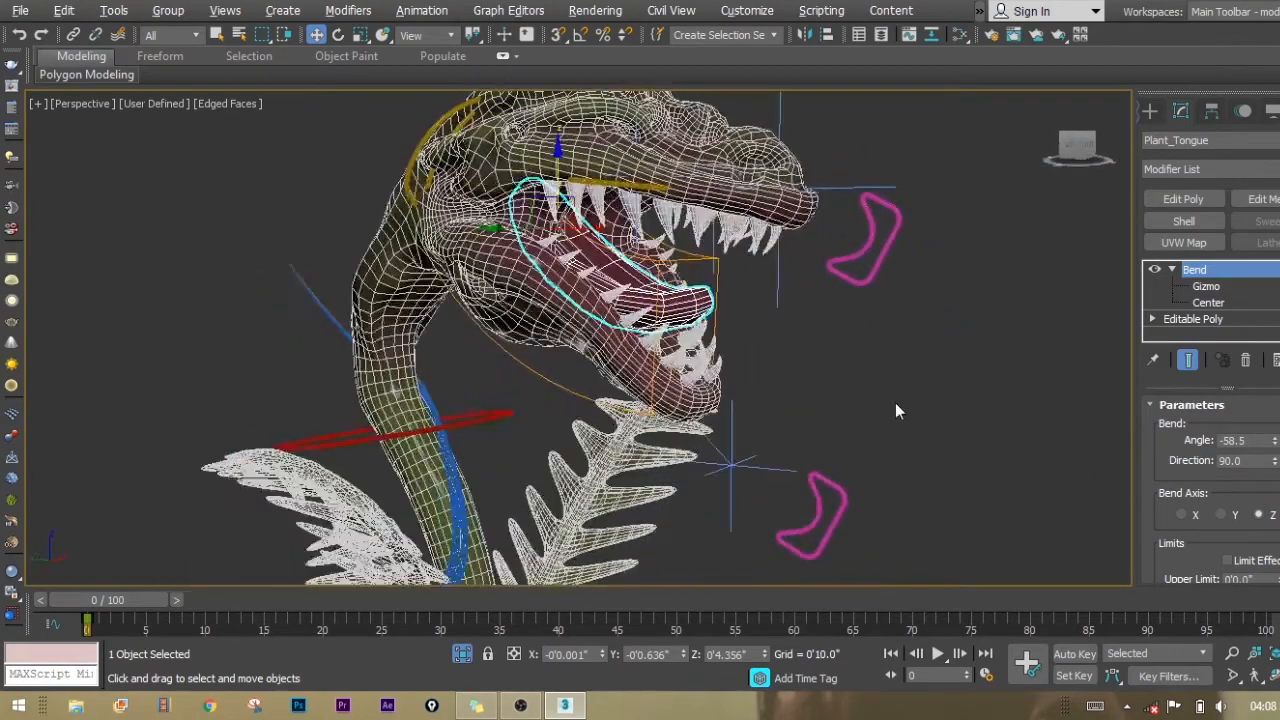
right_click(1273, 445)
Select the leaf Leaf_B below the jaw and try changing its Bend angle
middle_click_drag(1010, 372, 756, 390, "alt")
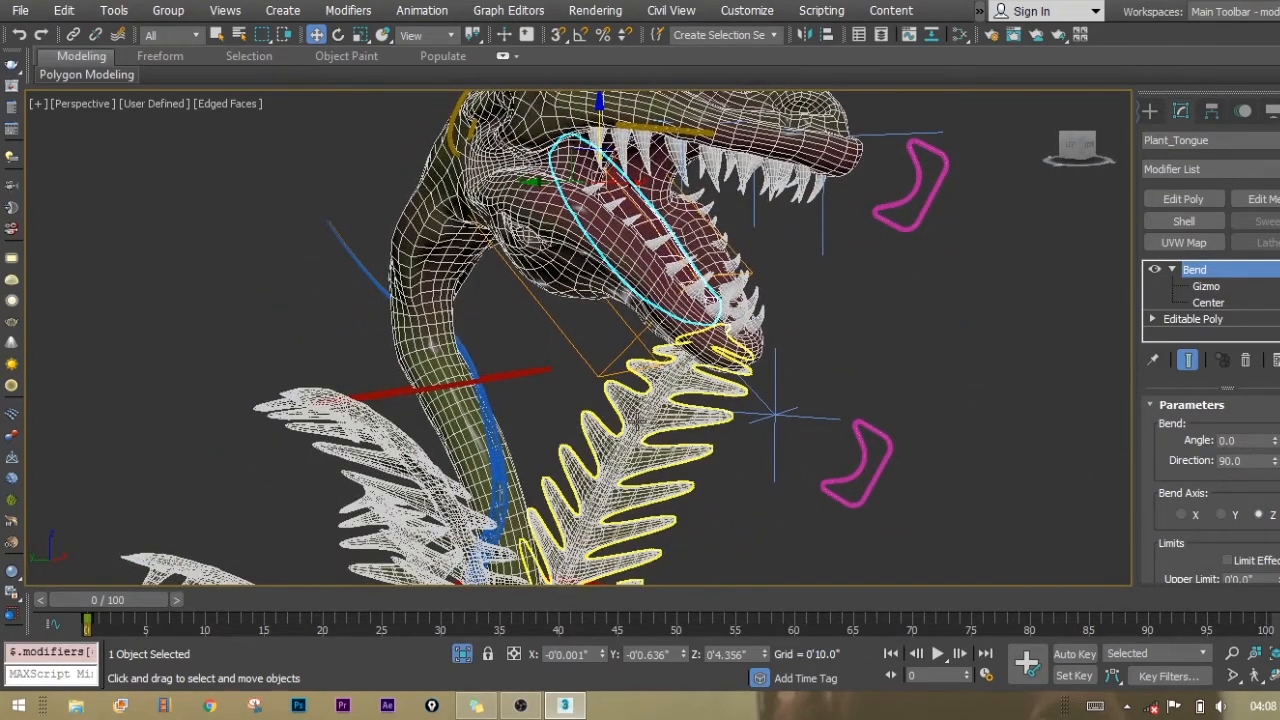
left_click(641, 425)
middle_click_drag(764, 512, 921, 419)
scroll(766, 380, "down", 3)
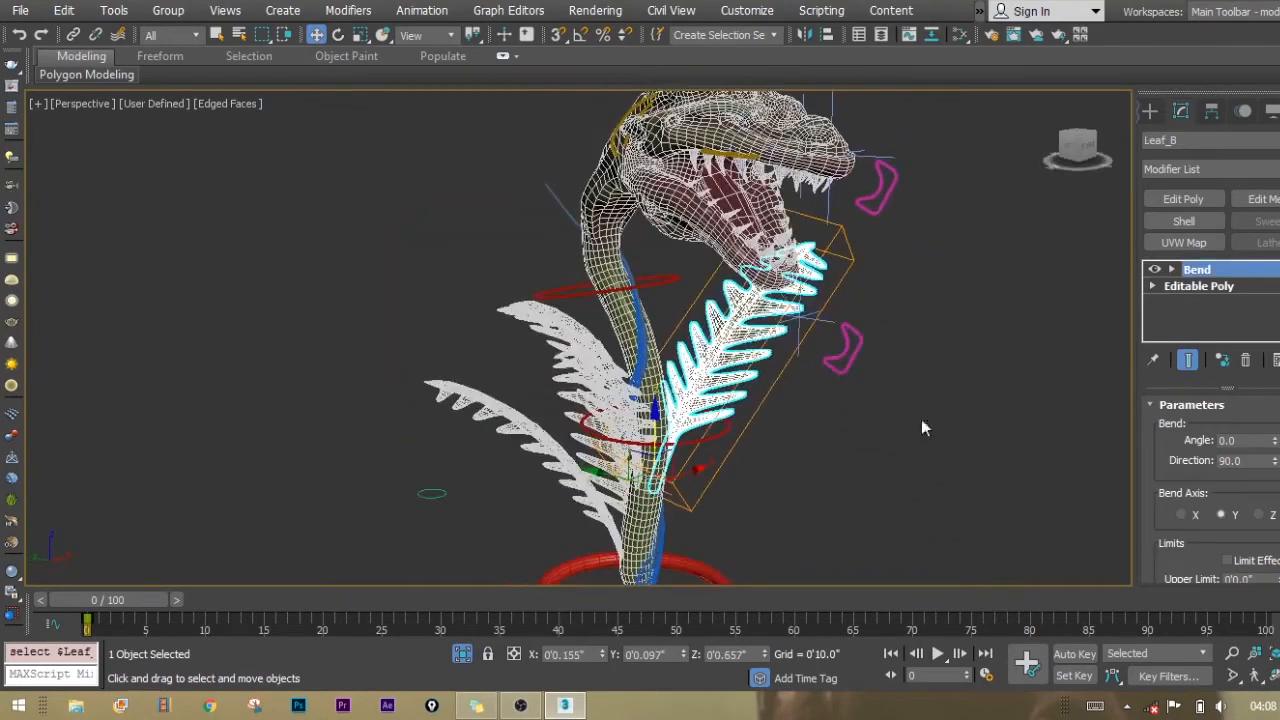
left_click_drag(1276, 445, 1220, 335)
right_click(1220, 335)
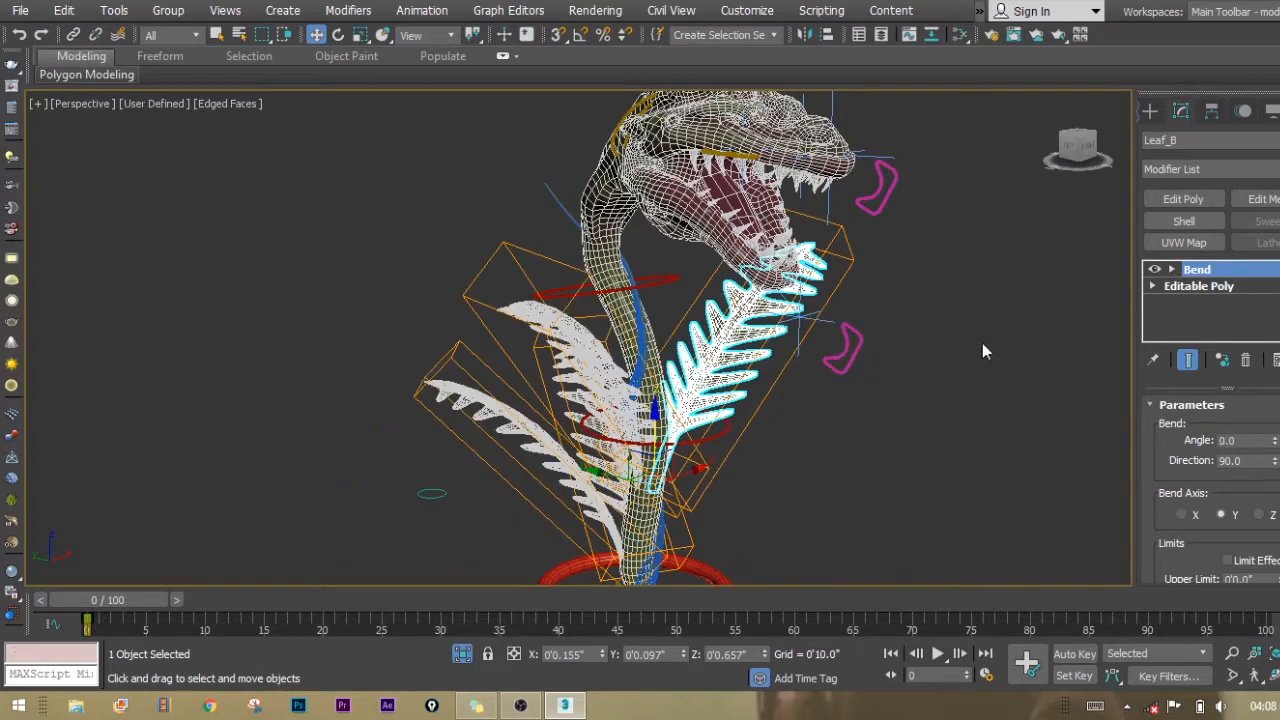
Enable Auto Key and, at frame 30, key the leaves' Bend angle at 25
middle_click_drag(982, 344, 970, 344, "alt")
key("n")
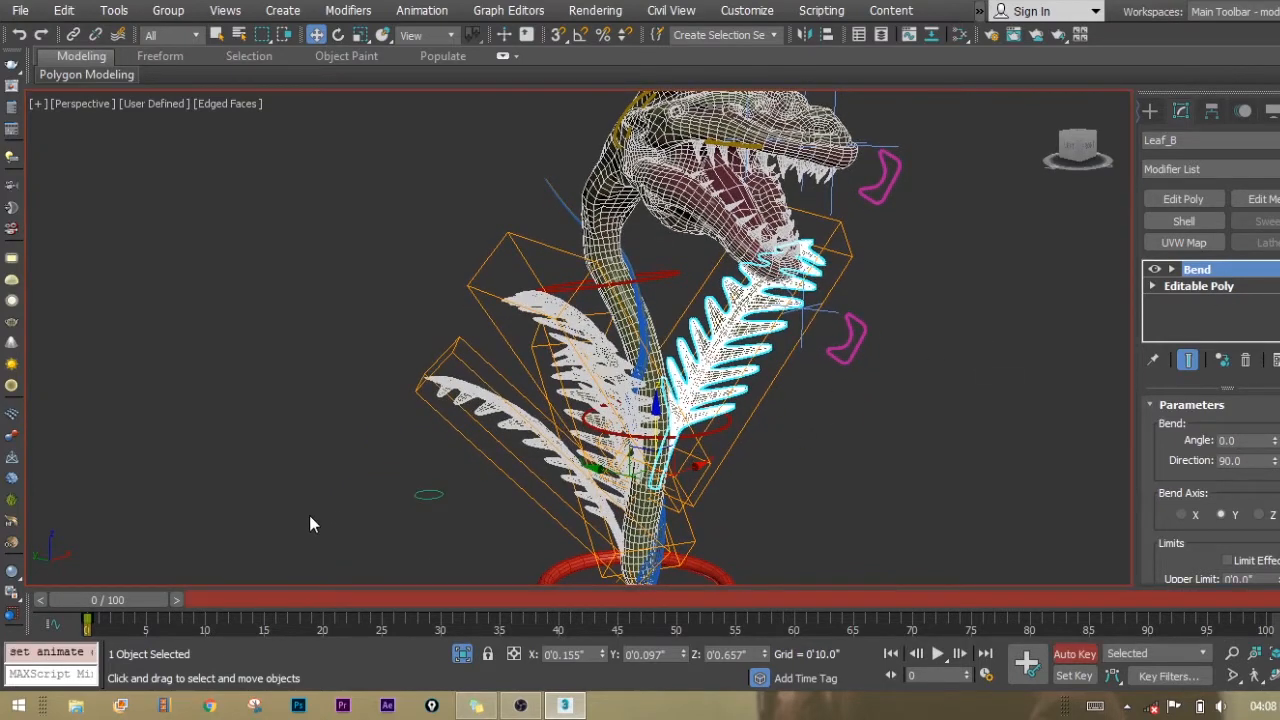
left_click_drag(120, 594, 345, 604)
key("w")
mouse_move(457, 615)
left_mouse_down()
mouse_move(477, 592)
mouse_move(450, 602)
left_mouse_up()
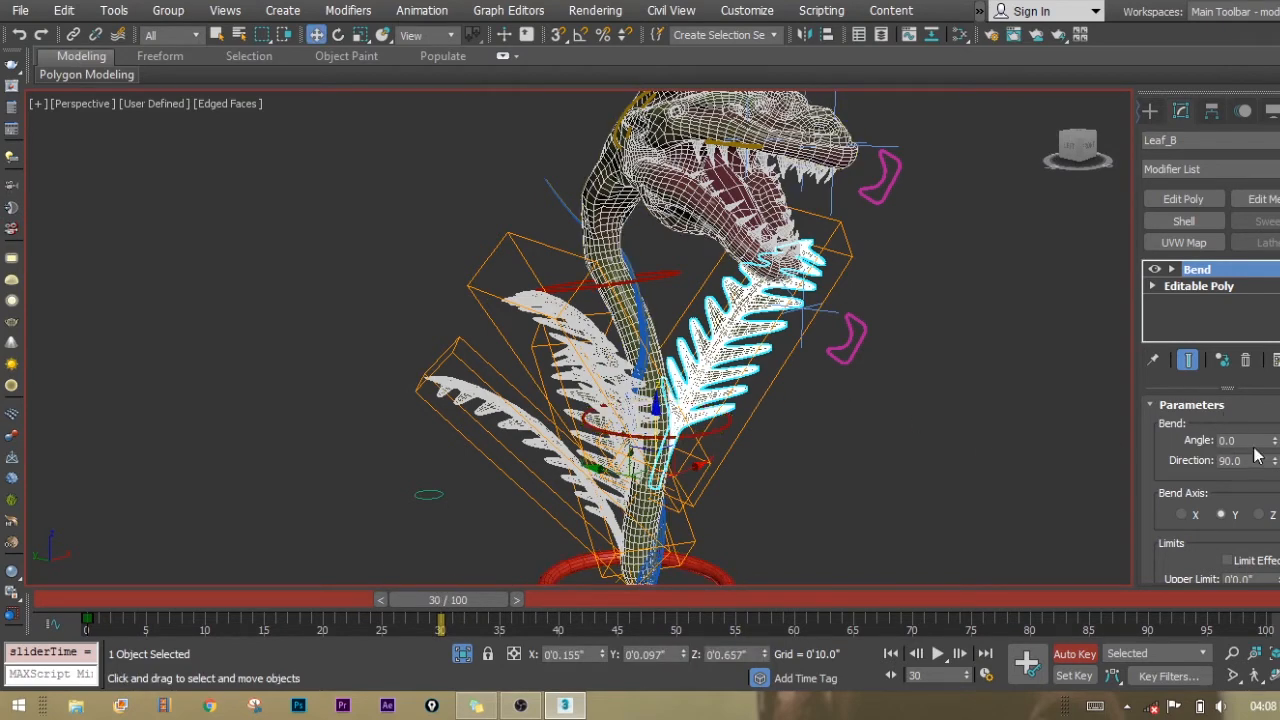
left_click_drag(1275, 442, 957, 287)
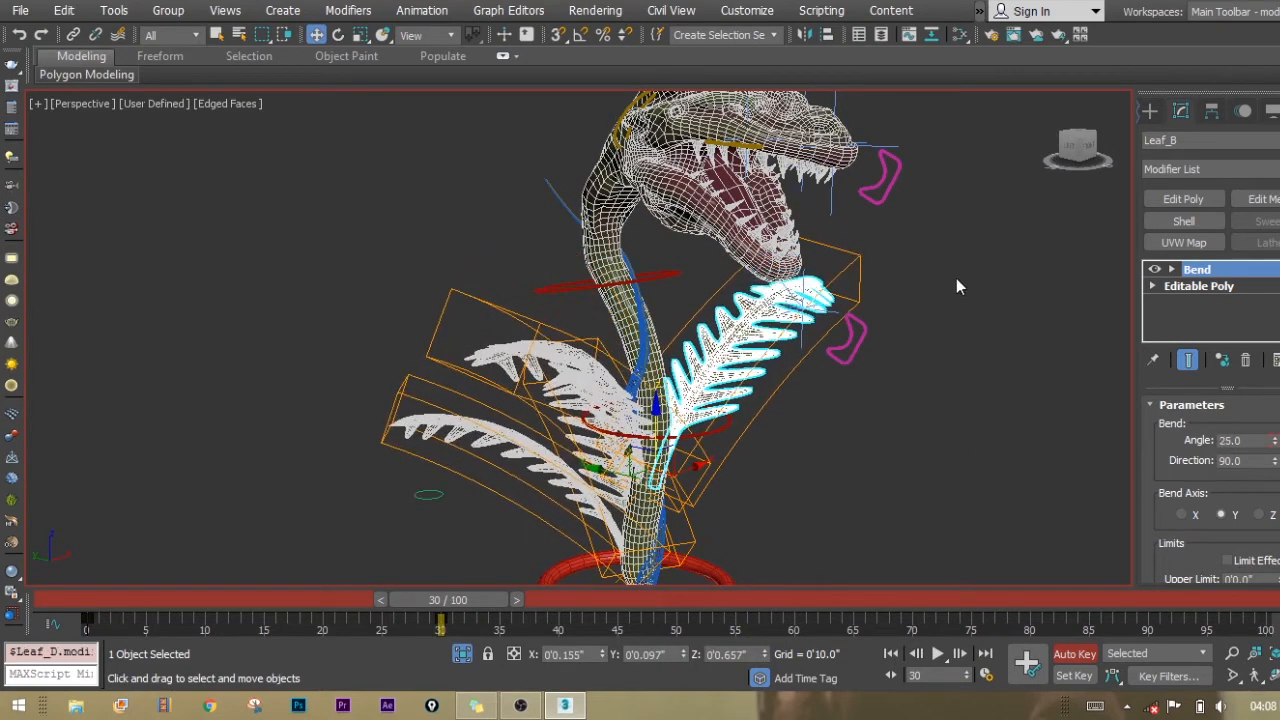
At frame 30, raise the upper jaw control about 0.13 inches and the lower jaw control to Z about 3.6 inches
right_click(884, 177)
left_click(906, 194)
middle_click_drag(906, 207, 911, 238)
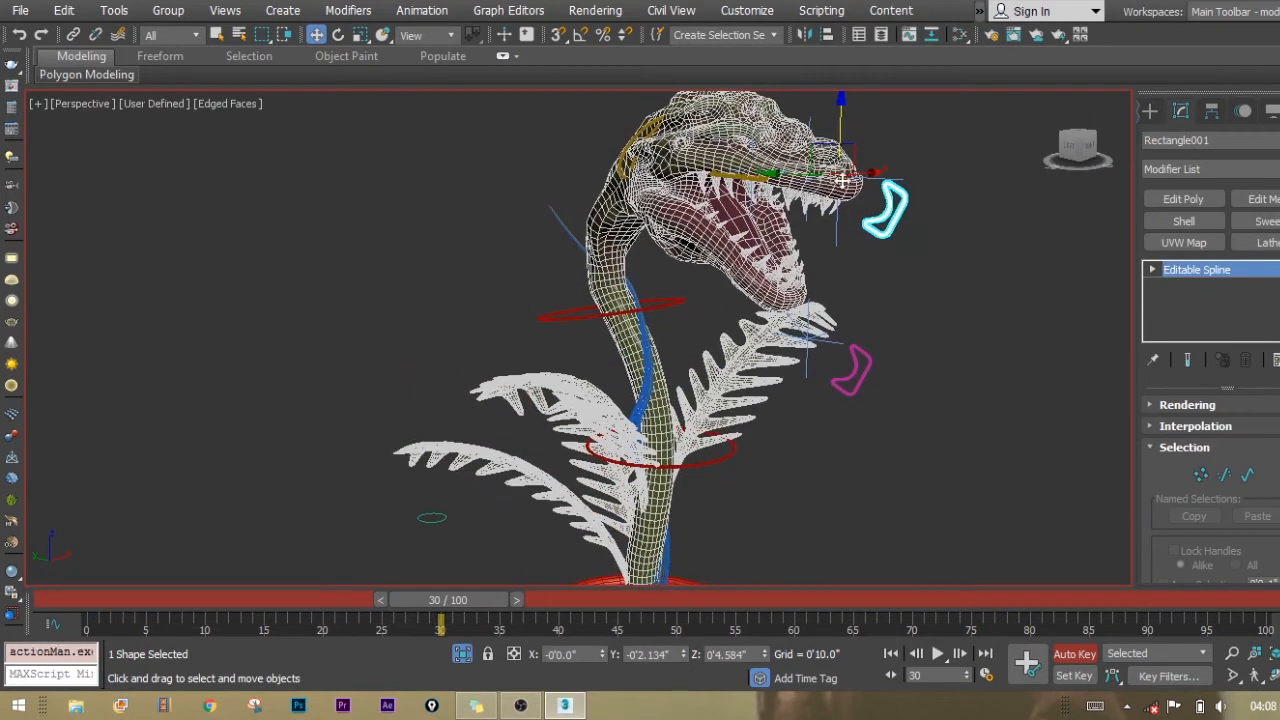
mouse_move(845, 115)
left_mouse_down()
mouse_move(851, 80)
mouse_move(851, 137)
left_mouse_up()
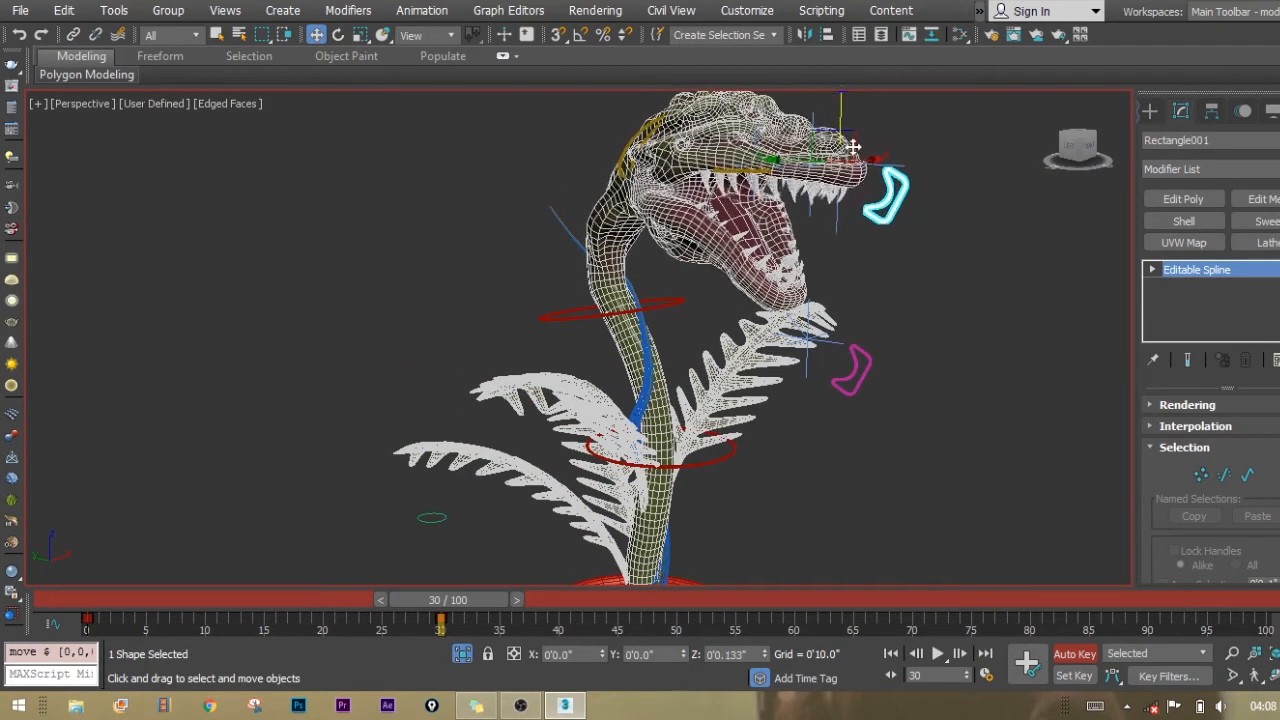
left_click(866, 354)
left_click(867, 354)
left_click_drag(808, 281, 820, 210)
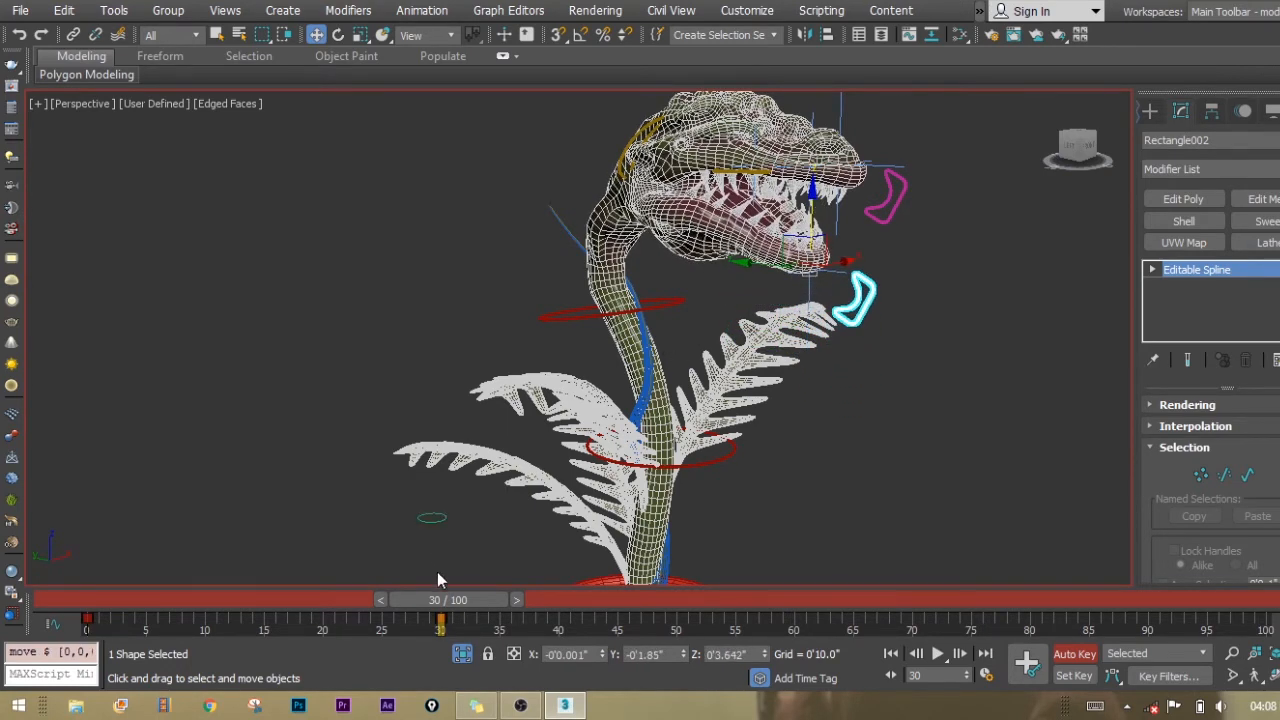
At frame 0, move the lower jaw control to Z about 3.5 inches and the upper to about 4.3 inches, and hide edged faces
left_click_drag(323, 599, 45, 585)
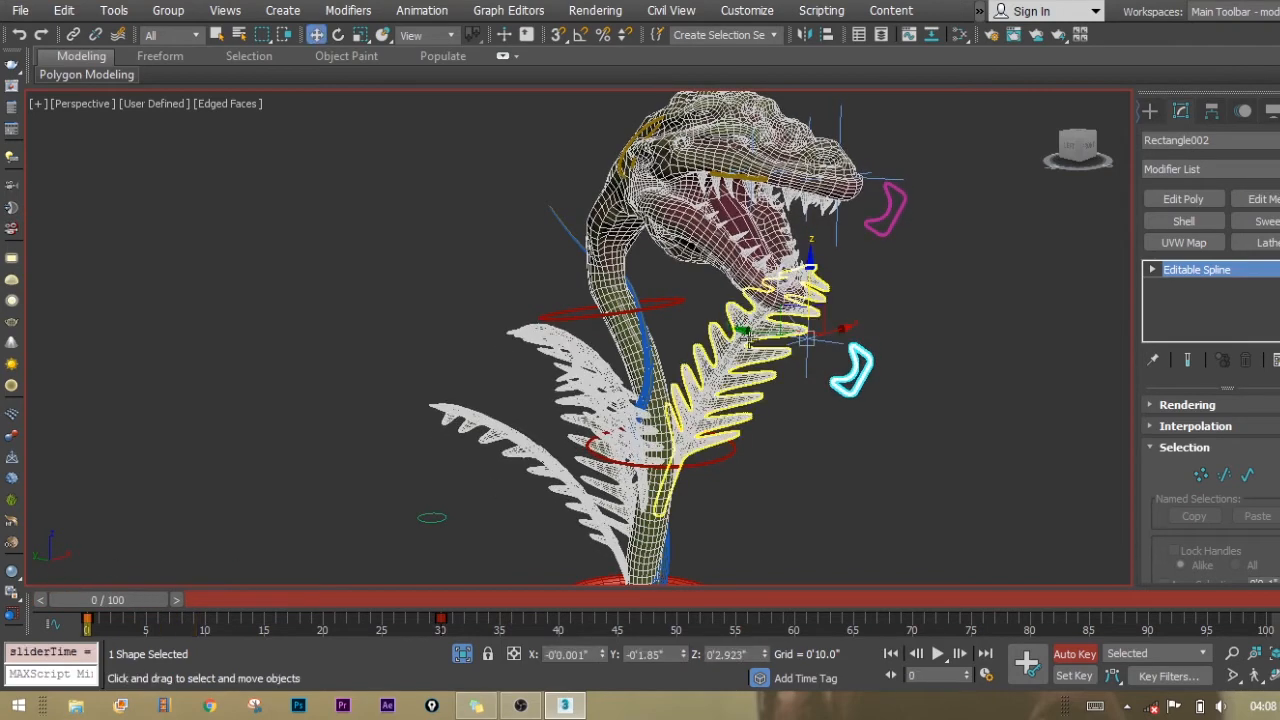
left_click_drag(806, 289, 808, 229)
left_click(888, 208)
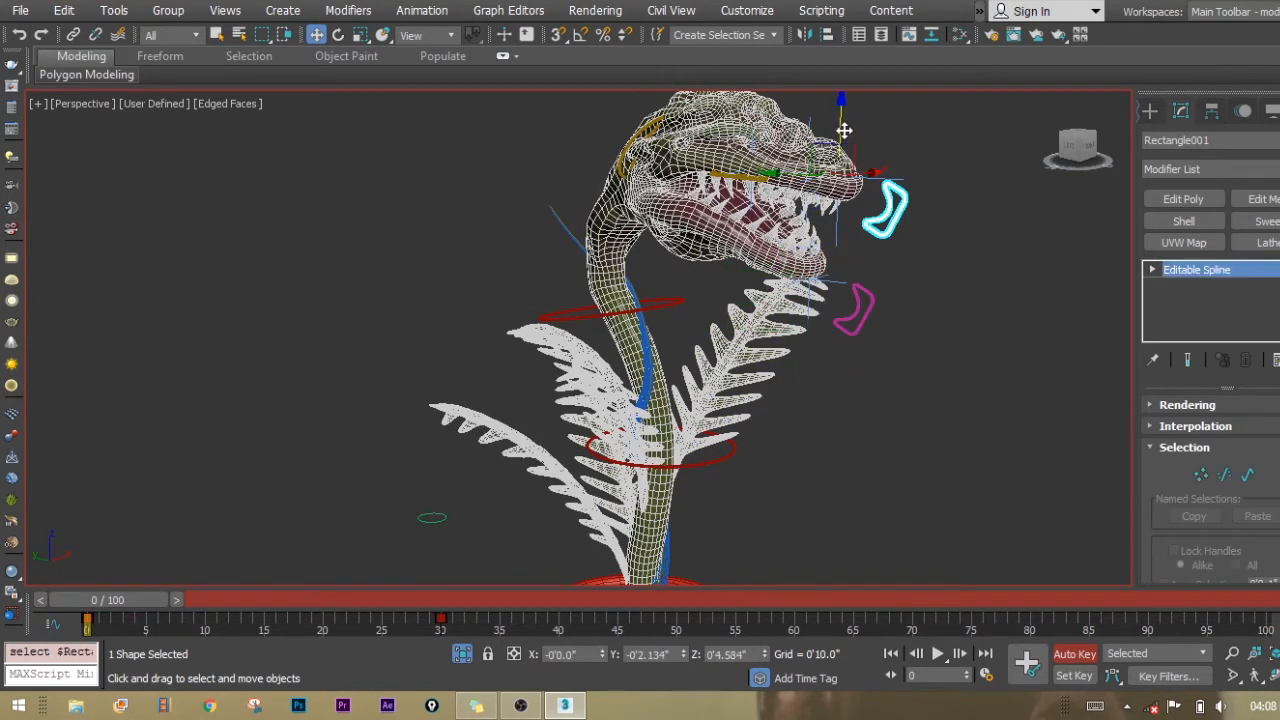
left_click_drag(844, 130, 893, 178)
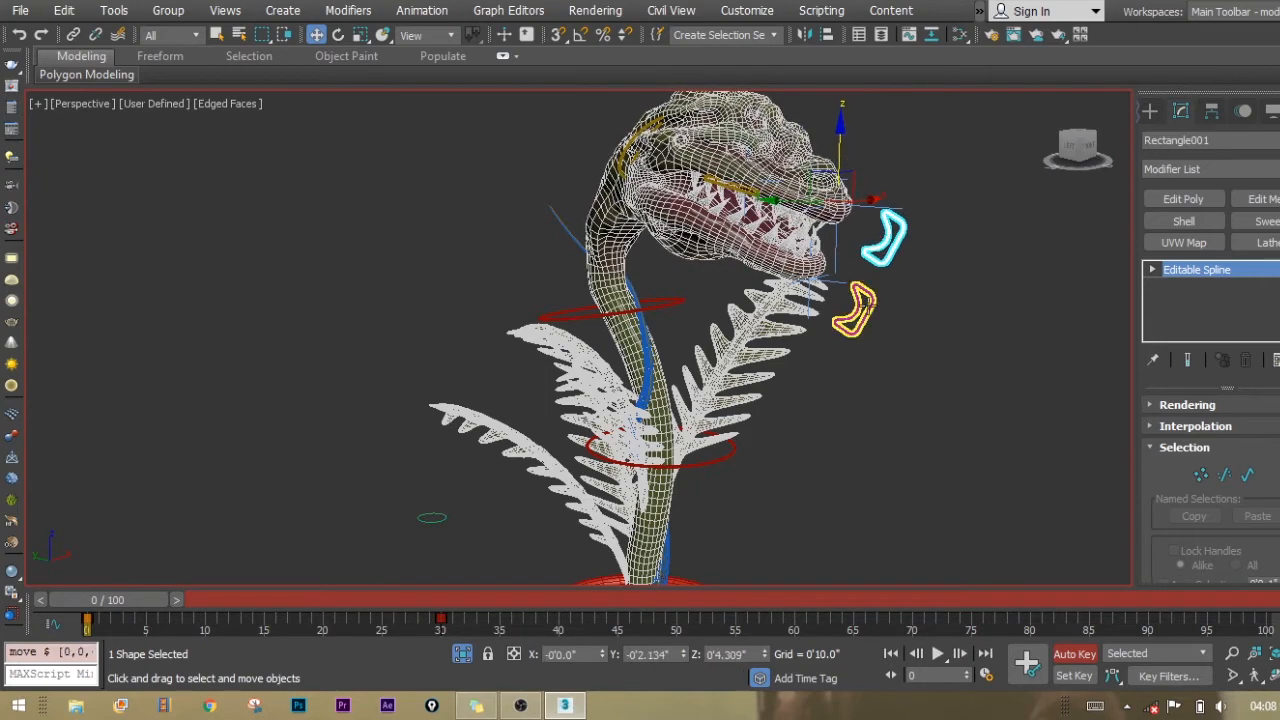
left_click(864, 298)
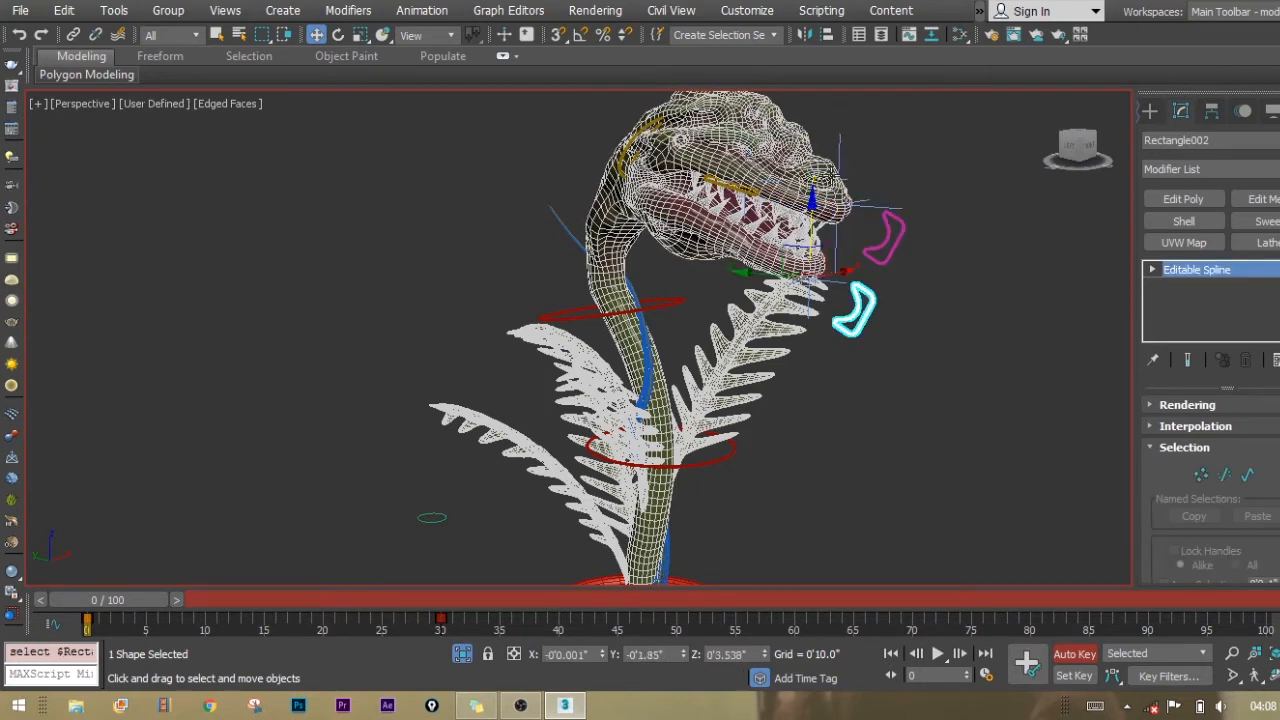
key("F4")
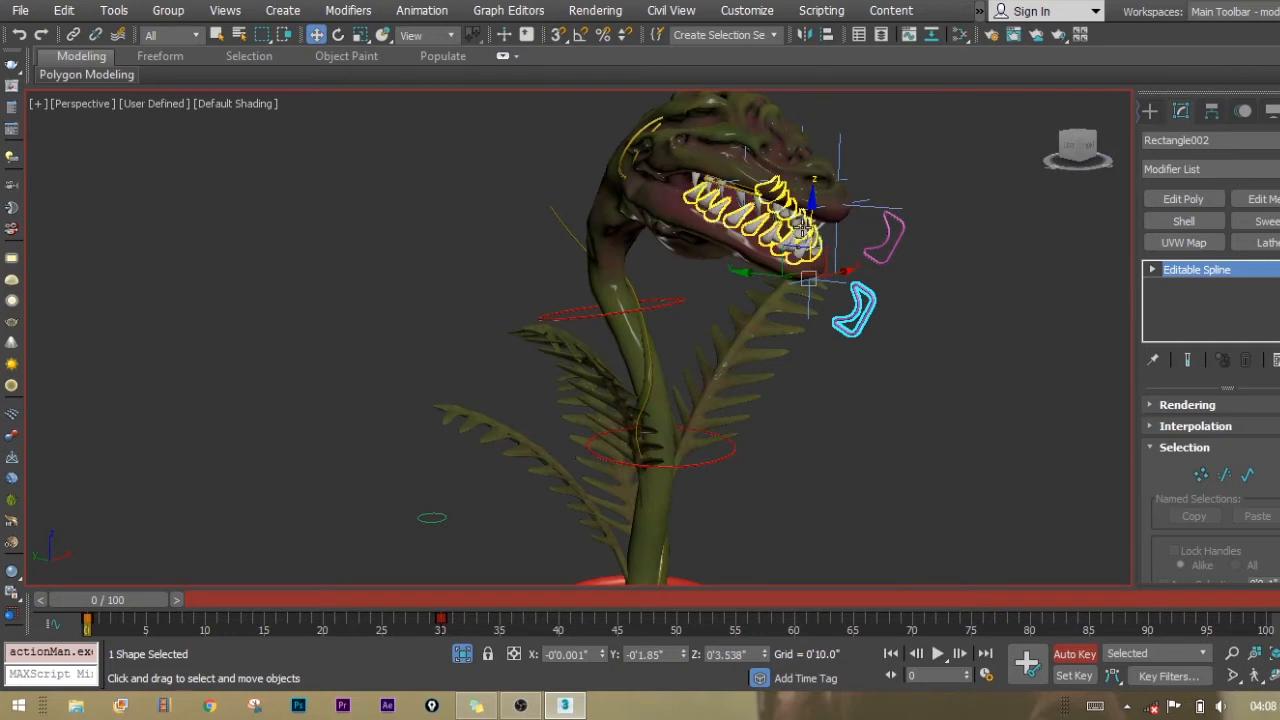
Raise the lower jaw control to Z about 3.78 inches at frame 0, and lower it to about 3.38 inches at frame 30
left_click_drag(814, 225, 860, 215)
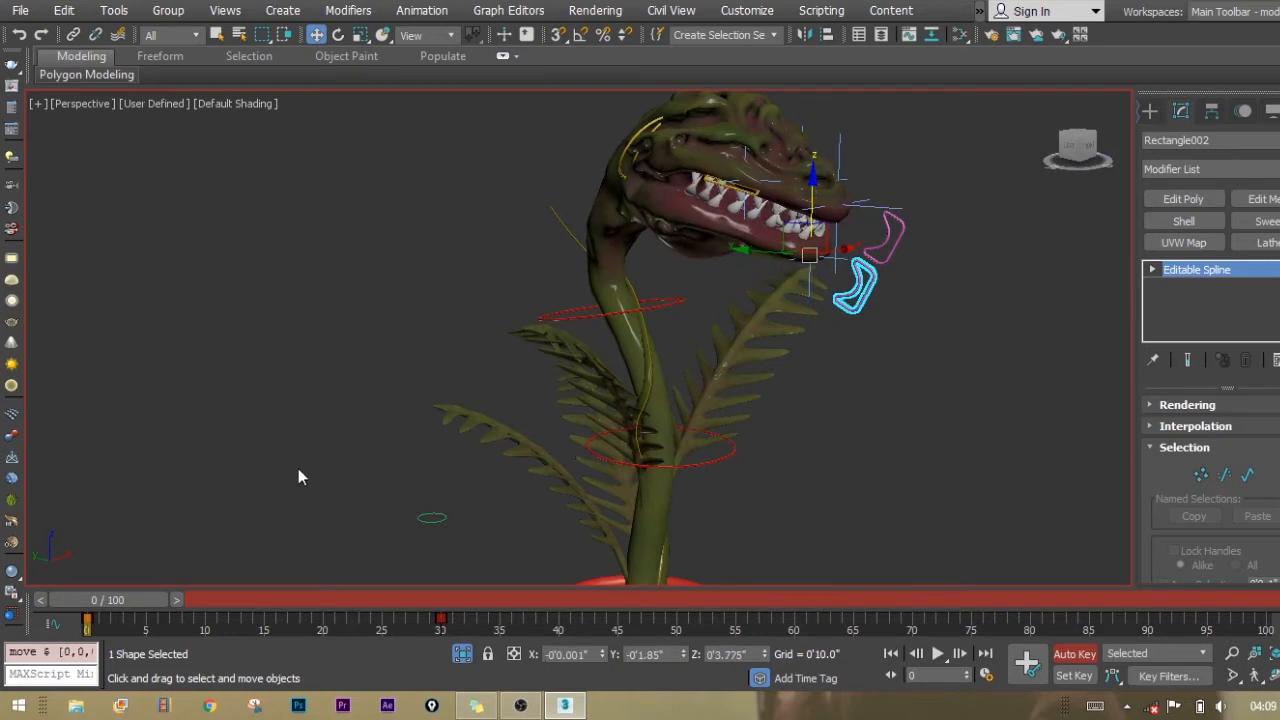
left_click_drag(131, 601, 466, 569)
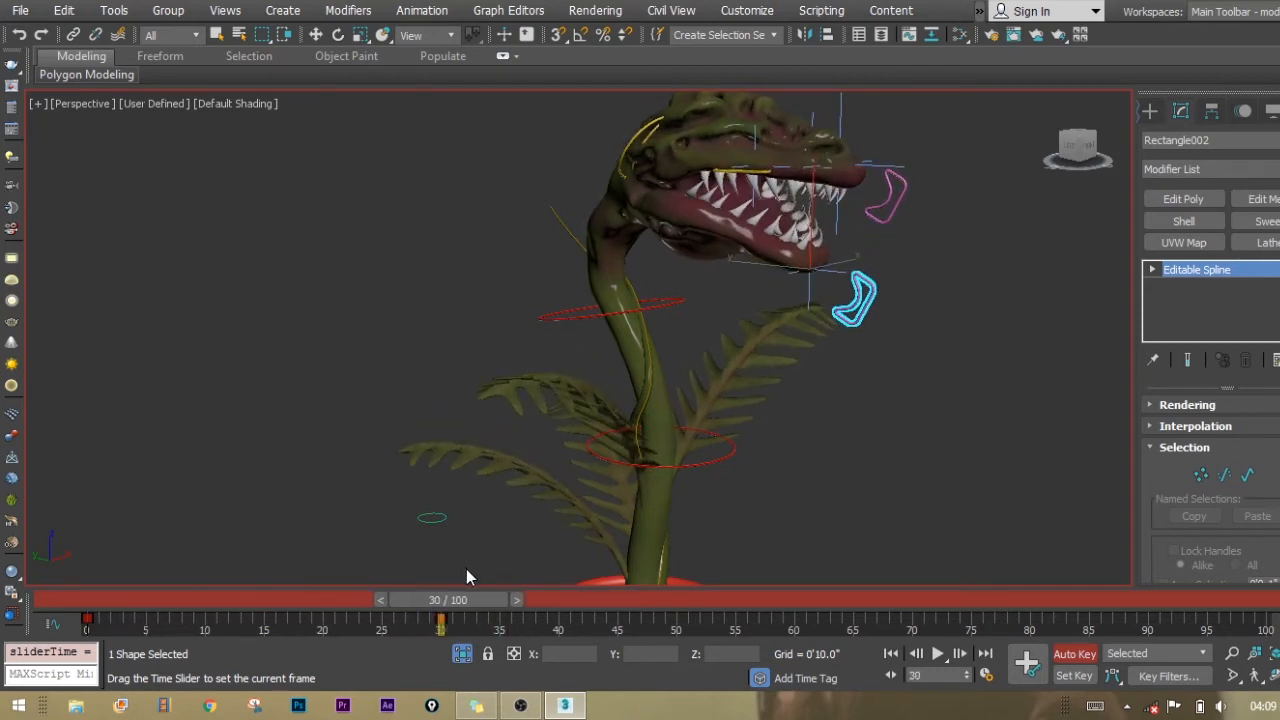
key("w")
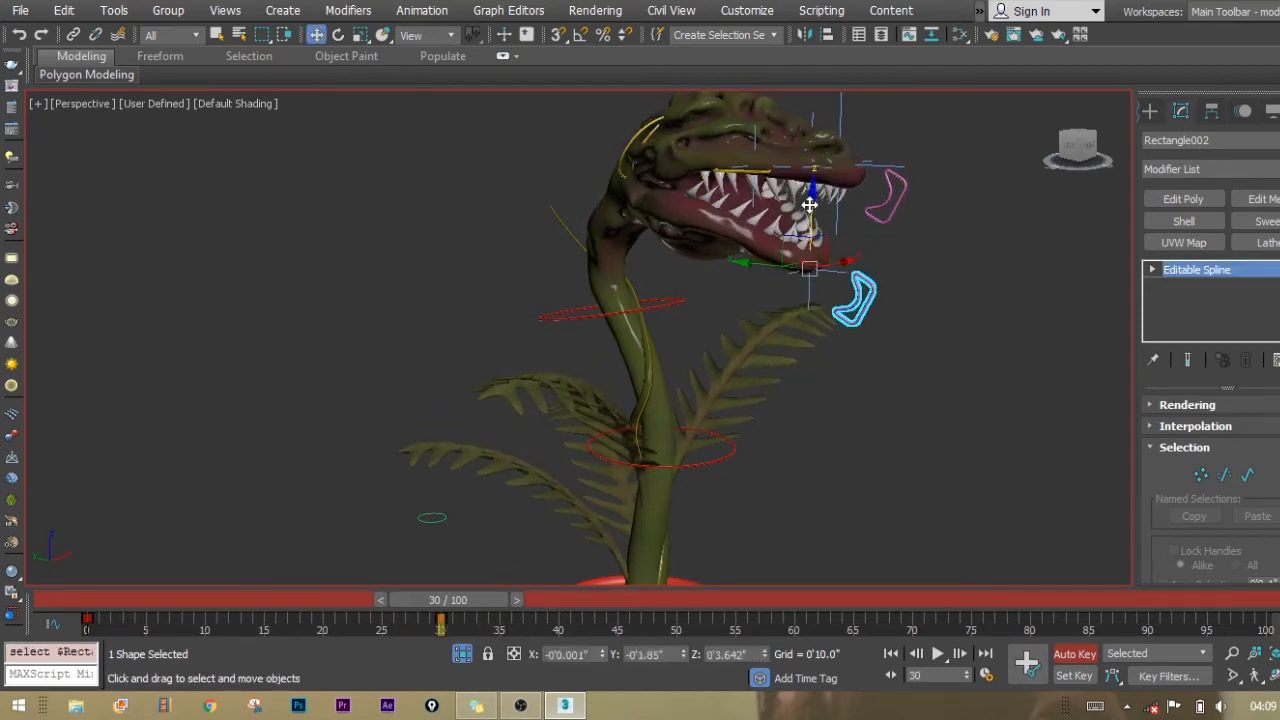
left_click_drag(809, 204, 812, 232)
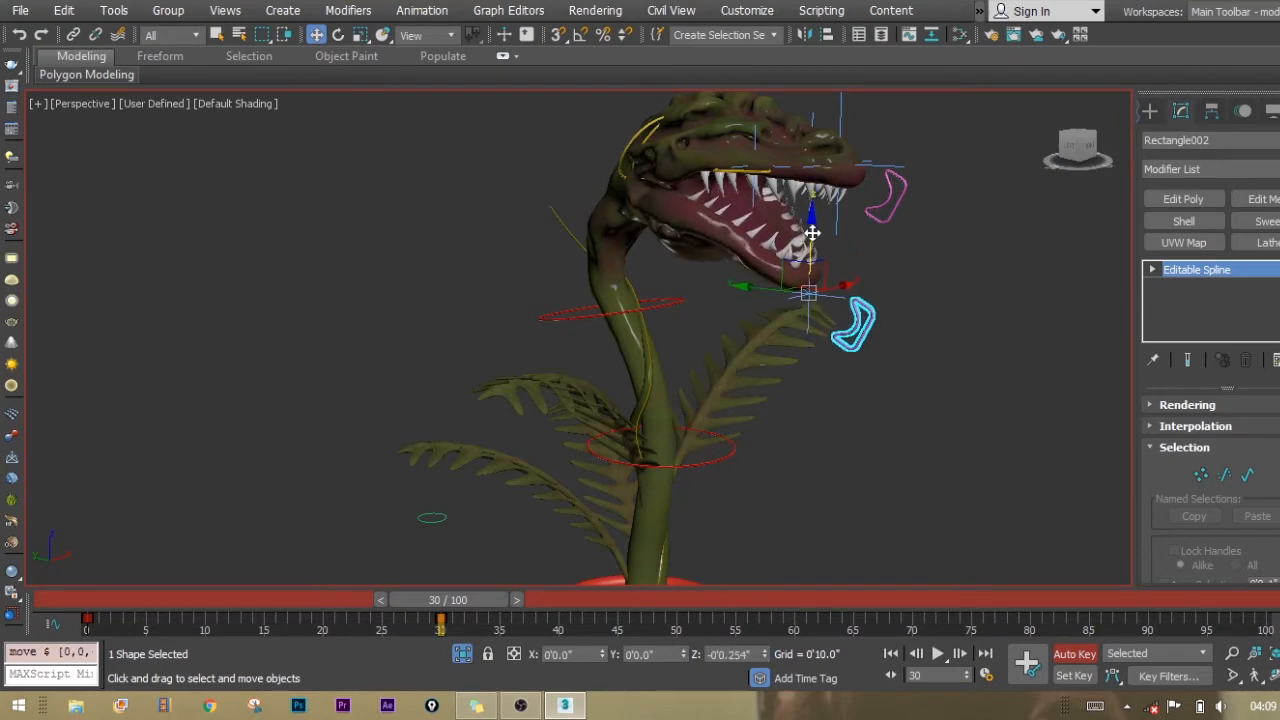
Select the tongue, key its Bend angle at about -63.5 at frame 30, and scrub back to preview it
middle_click_drag(867, 272, 778, 256)
scroll(780, 243, "up", 5)
scroll(778, 256, "down", 3)
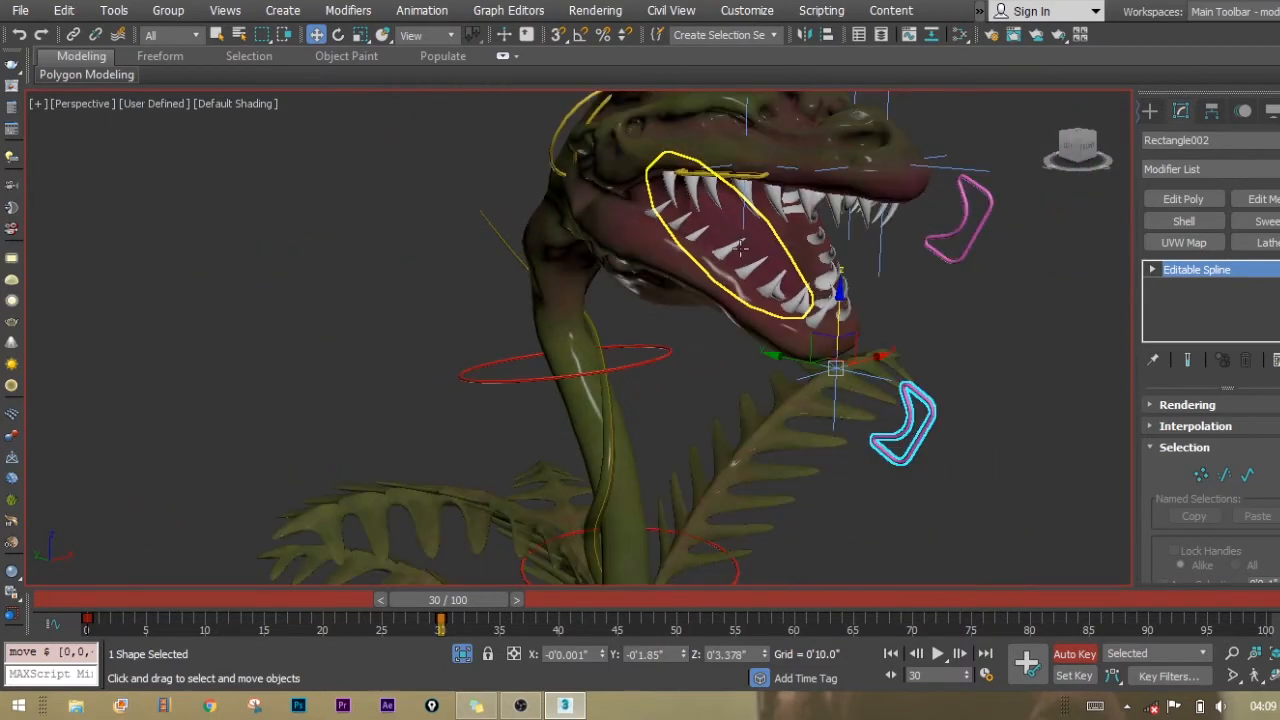
left_click(742, 239)
left_click(745, 227)
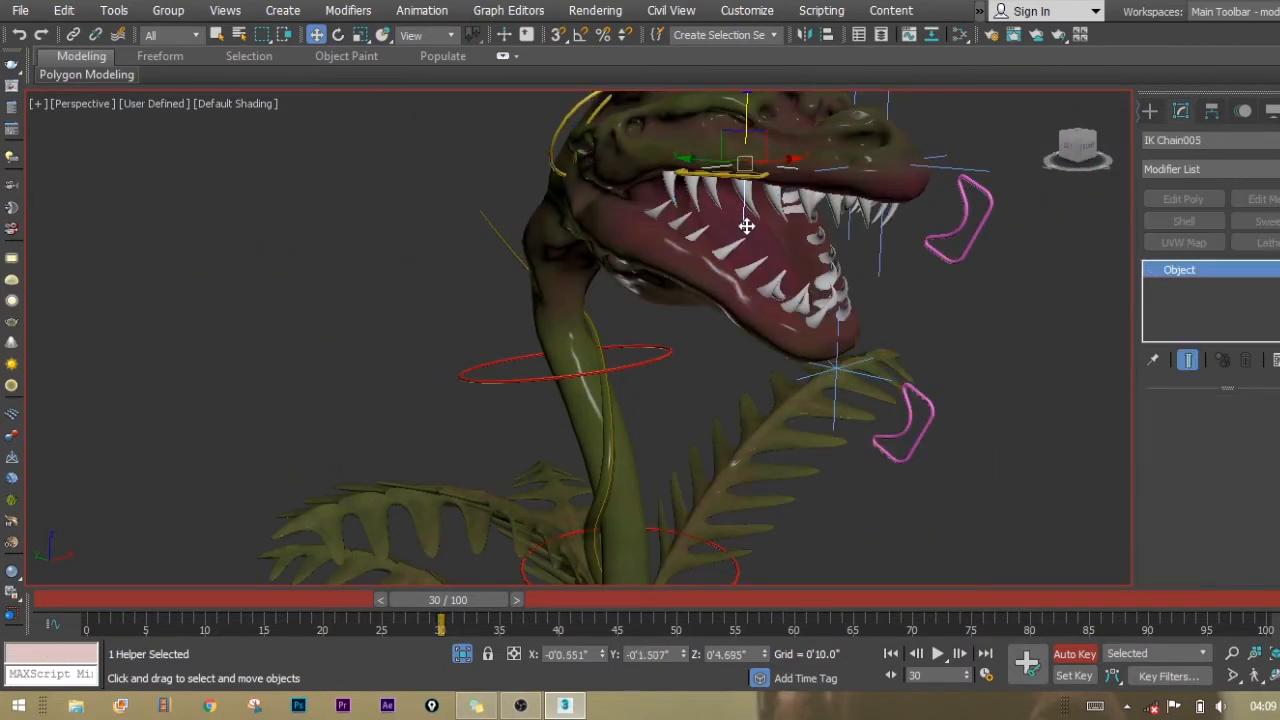
left_click(734, 226)
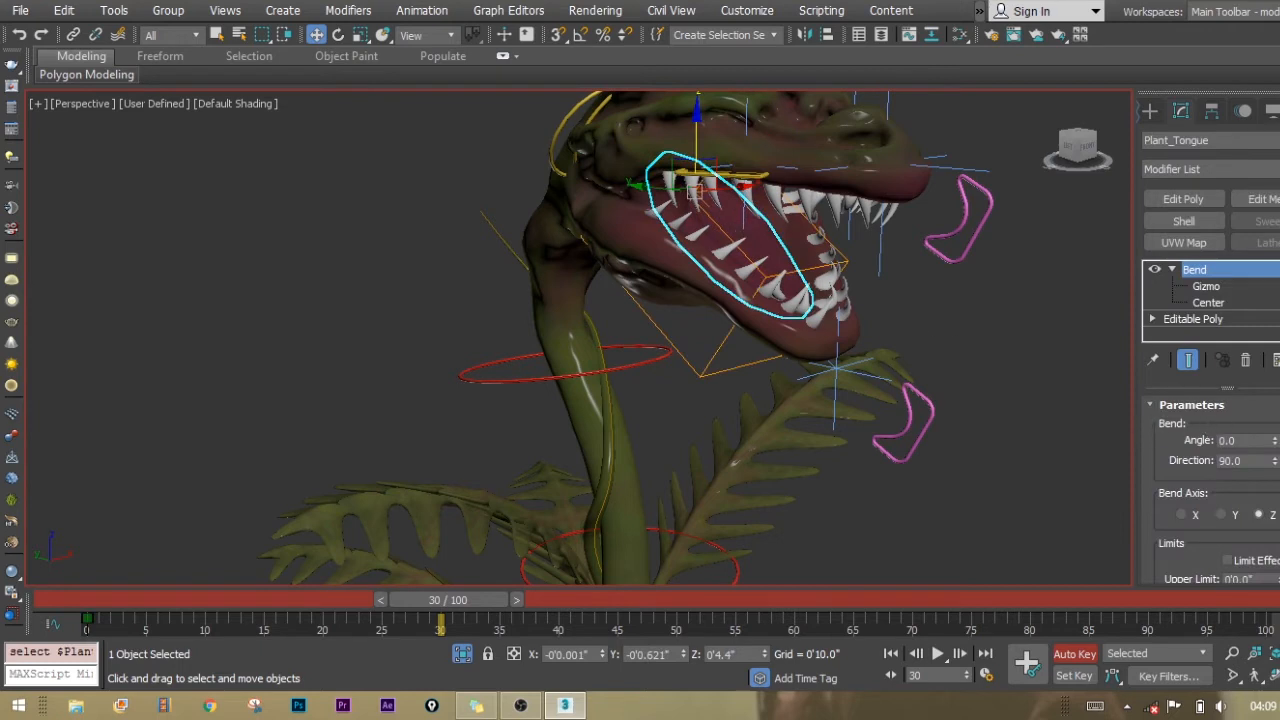
left_click_drag(1274, 441, 1274, 562)
middle_click_drag(1009, 410, 990, 452)
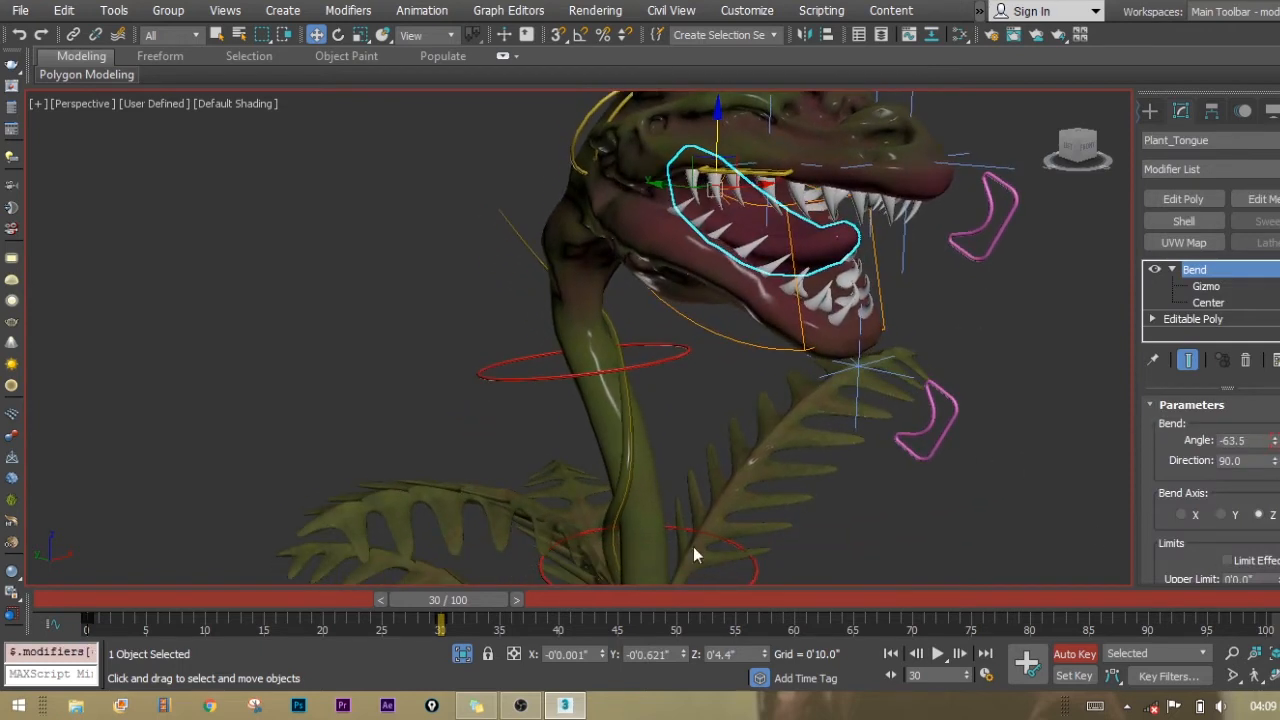
left_click_drag(440, 599, 342, 580)
key("w")
scroll(671, 383, "down", 2)
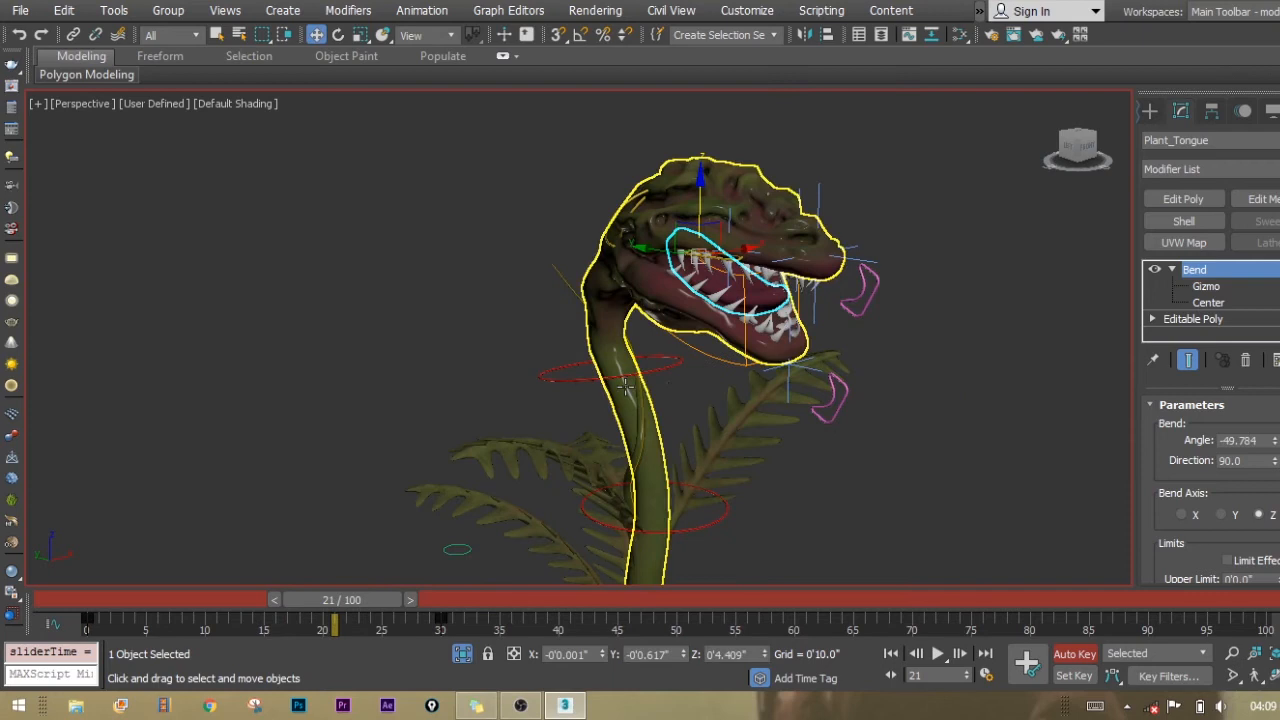
Select the upper neck ring control and, at frame 30, rotate it to Y about -59 degrees to lift the head
left_click(571, 375)
left_click(572, 378)
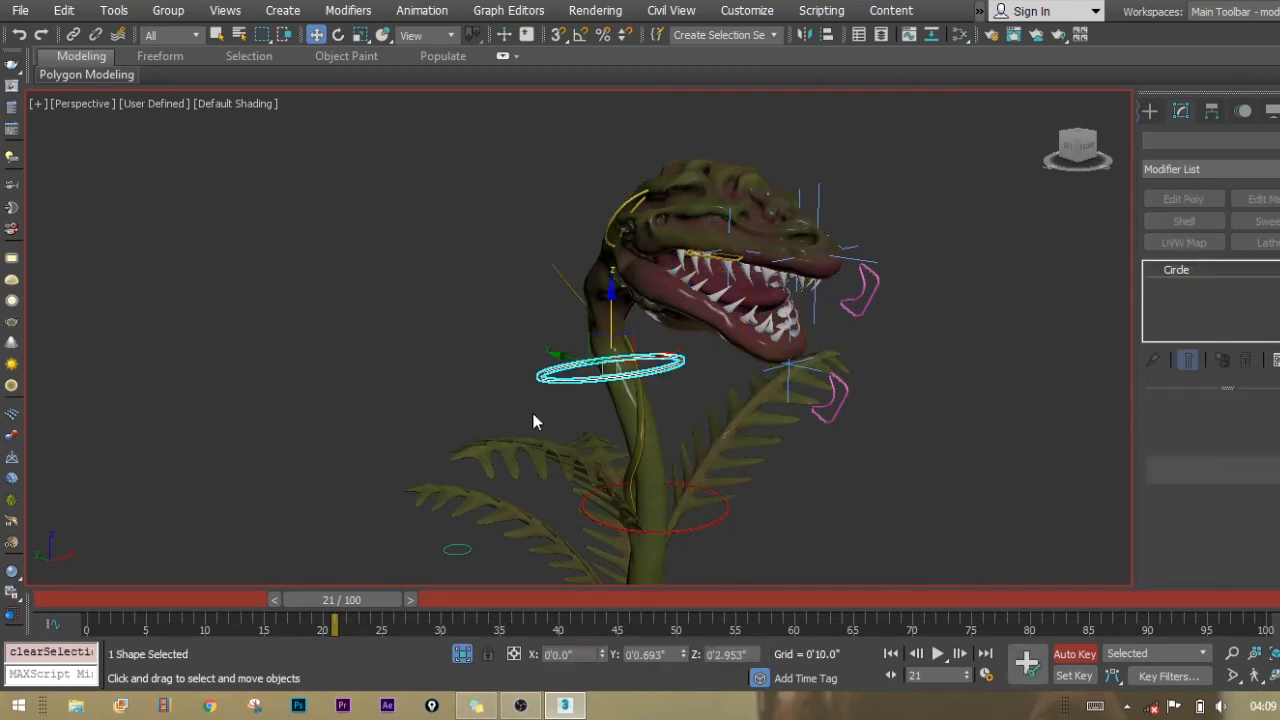
left_click_drag(341, 599, 453, 611)
key("alt+w")
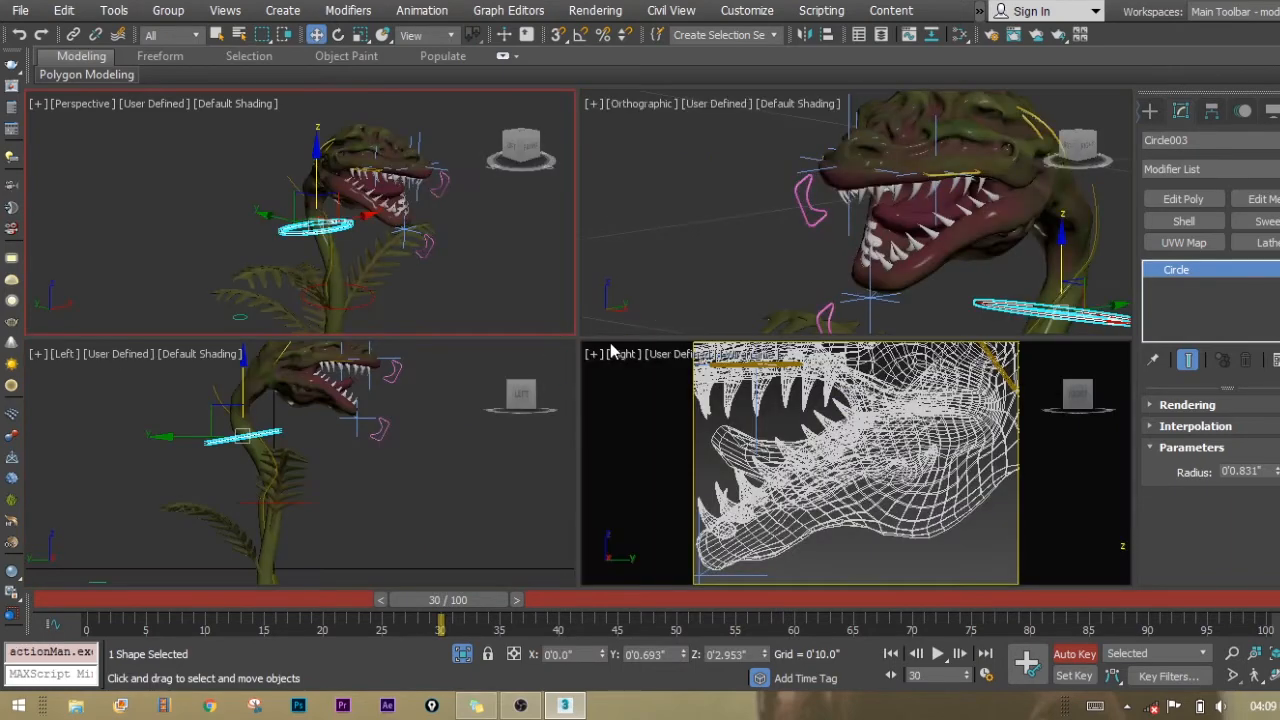
right_click(651, 423)
key("alt+w")
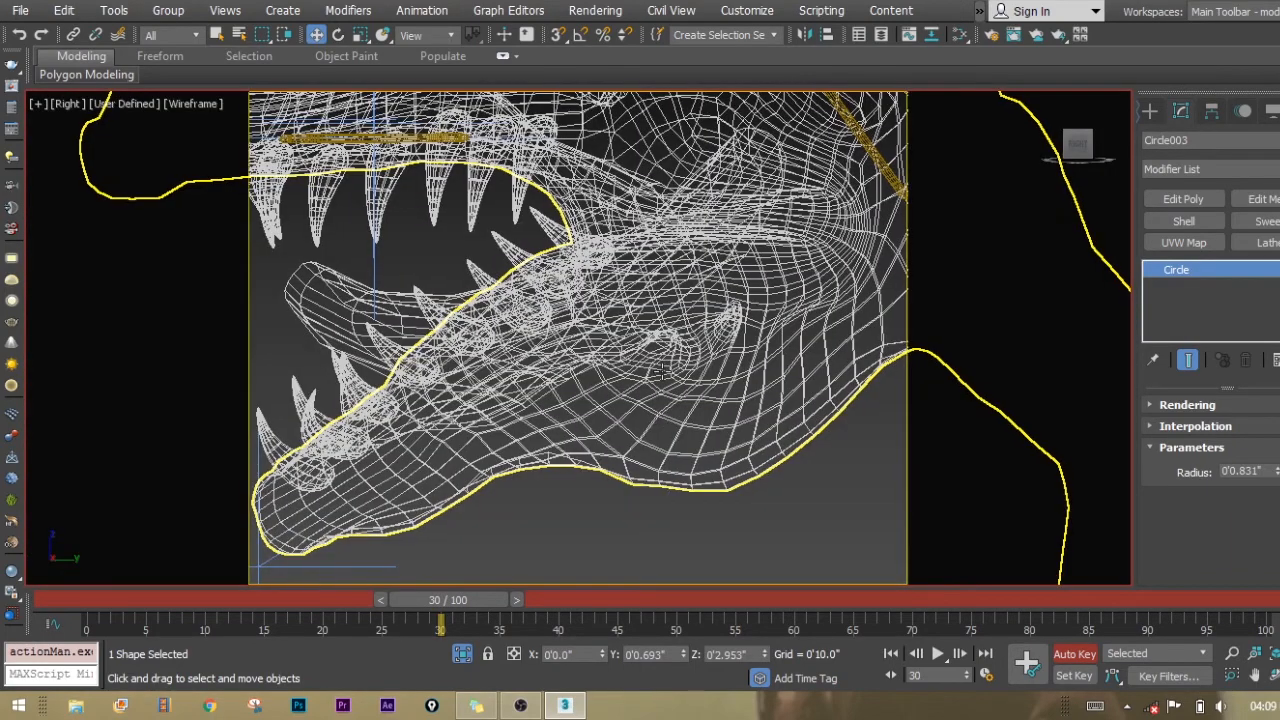
key("alt+w")
middle_click(738, 234)
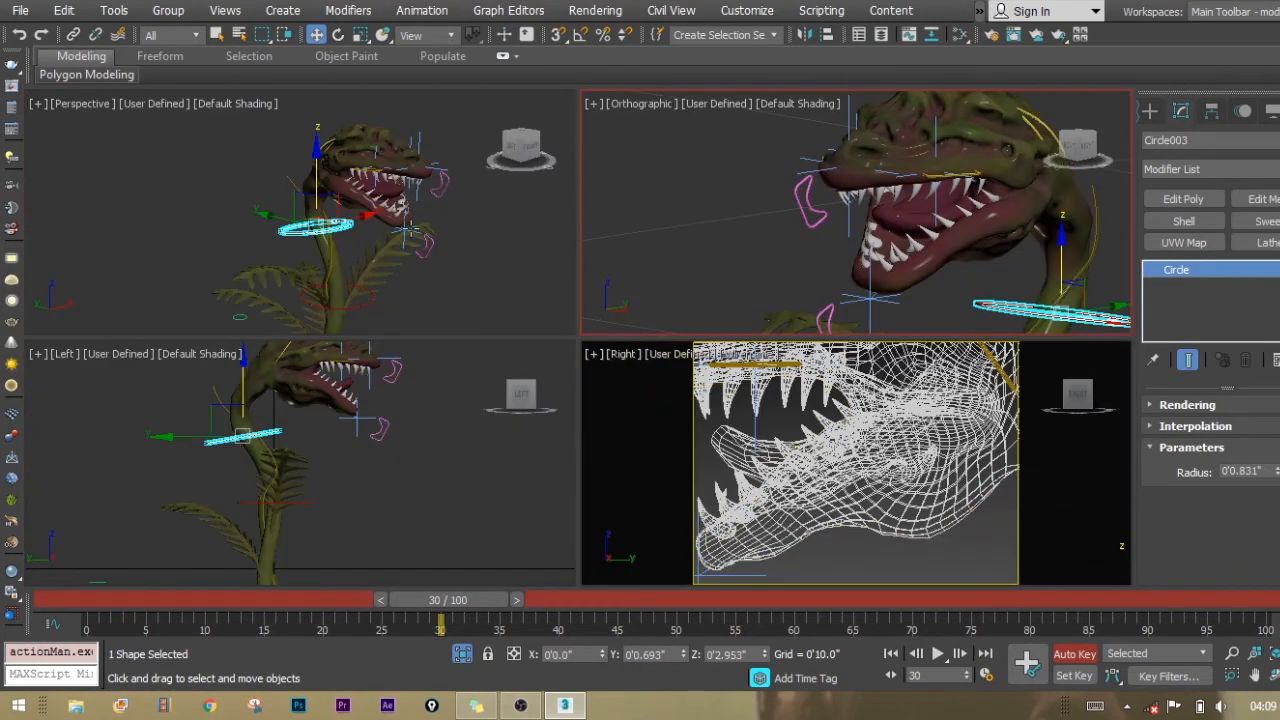
middle_click(237, 260)
key("alt+w")
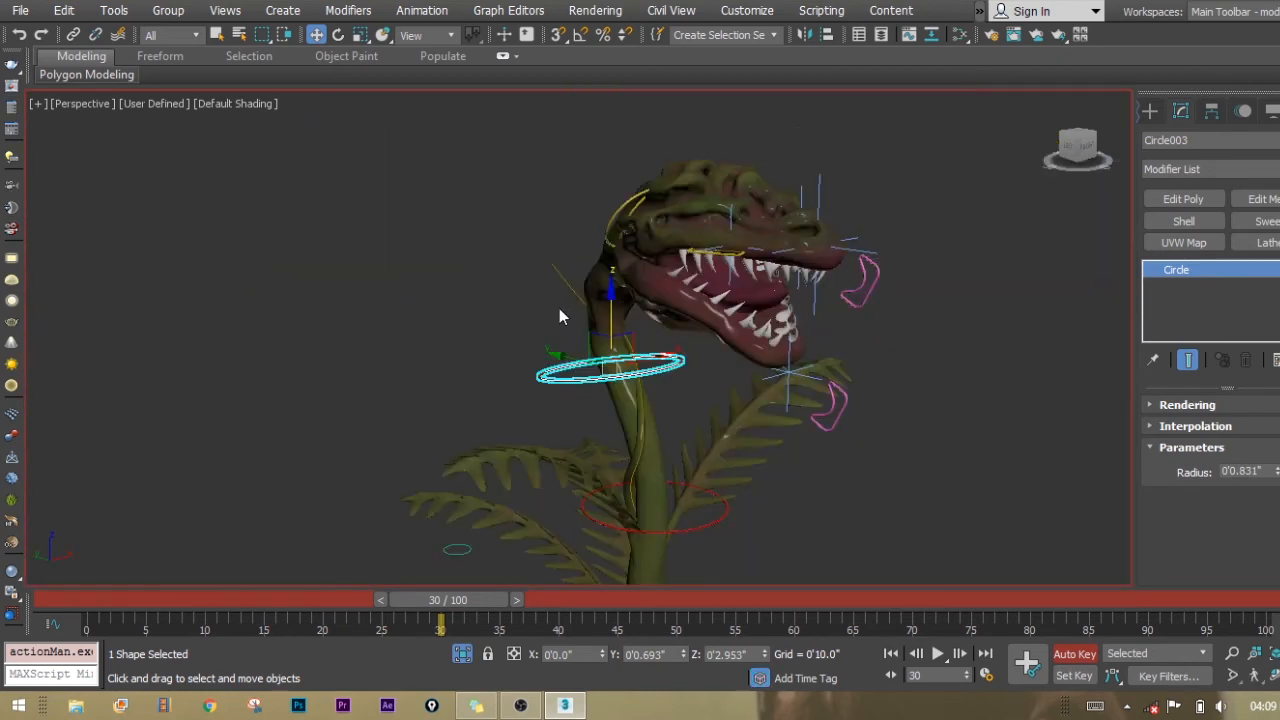
right_click(559, 312)
left_click(571, 346)
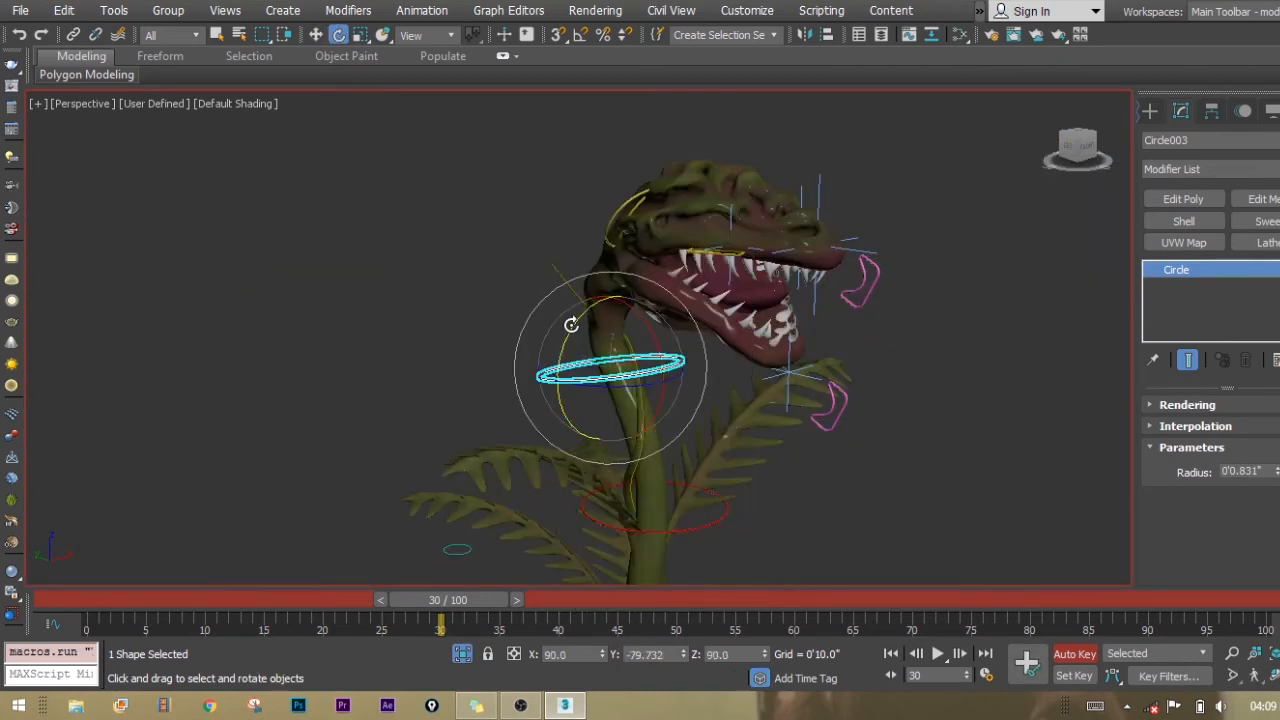
left_click_drag(571, 325, 609, 289)
right_click(618, 314)
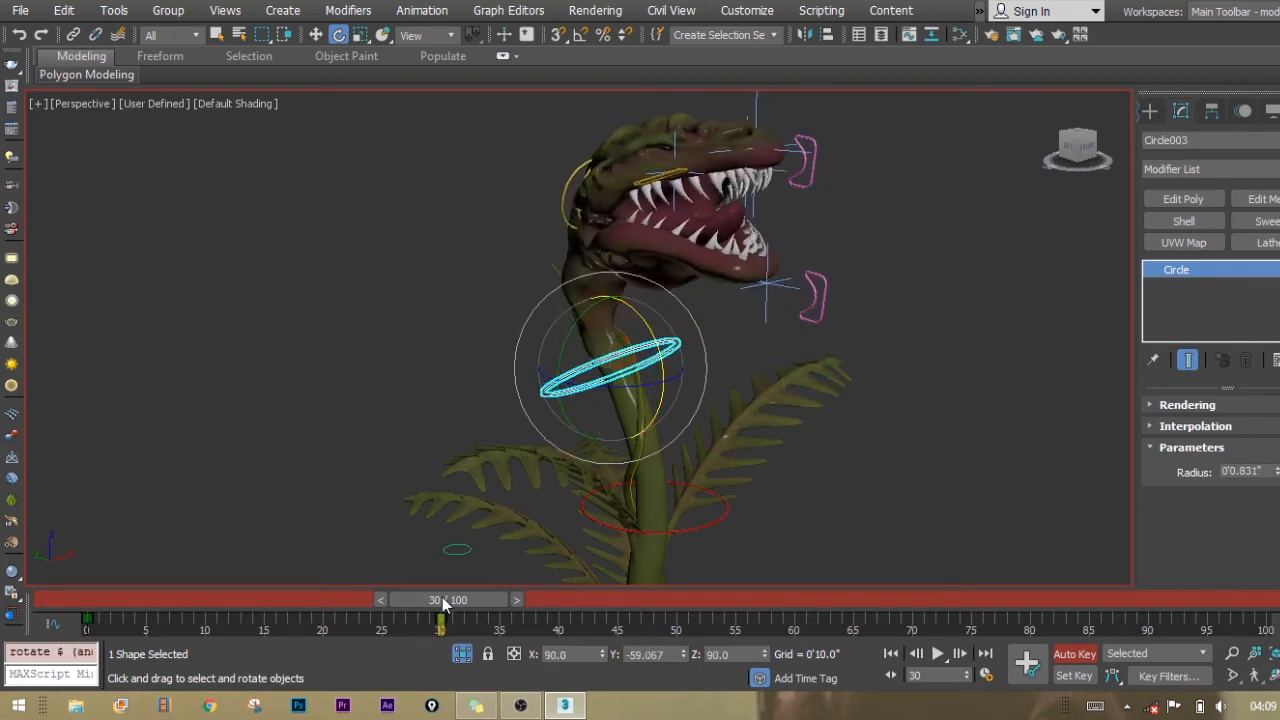
Scrub the timeline to preview the keyed head motion, turn off Auto Key, and switch to the Move tool
left_click_drag(445, 600, 447, 447)
key("n")
right_click(355, 358)
left_click(366, 377)
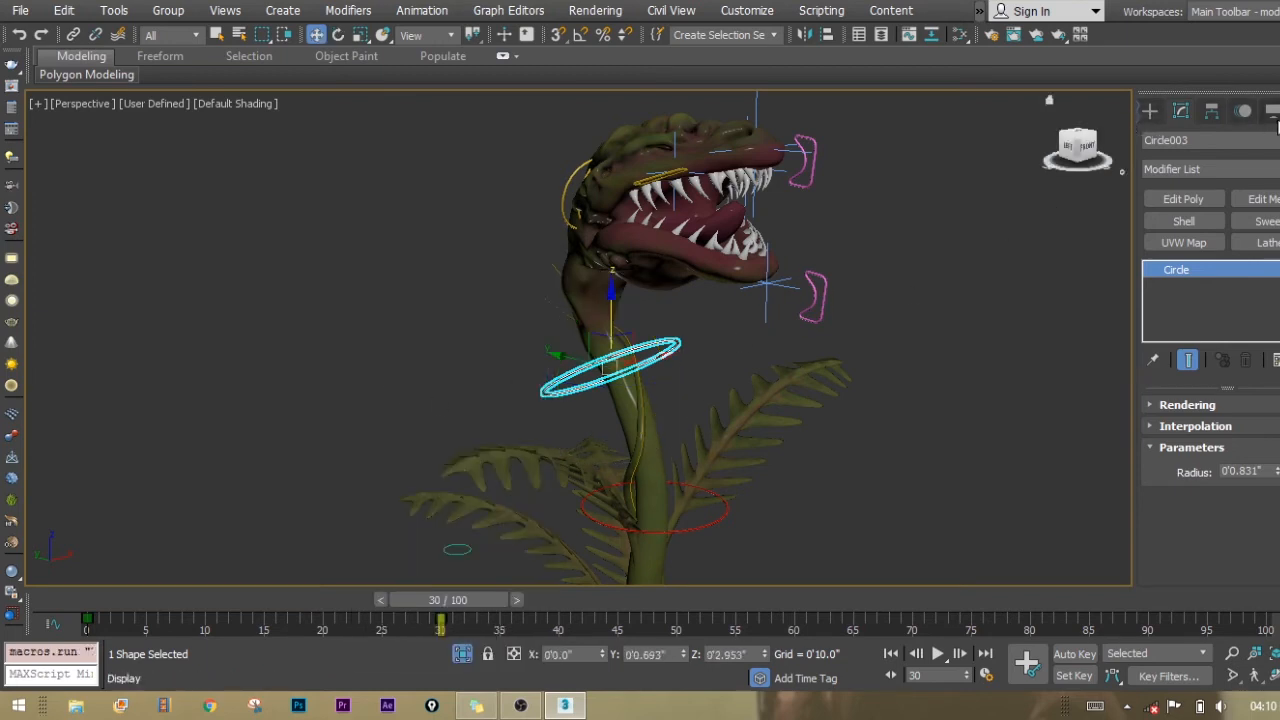
Hide the Geometry category and show Bone Objects so that only the skeleton and rig controls are displayed
left_click(1242, 110)
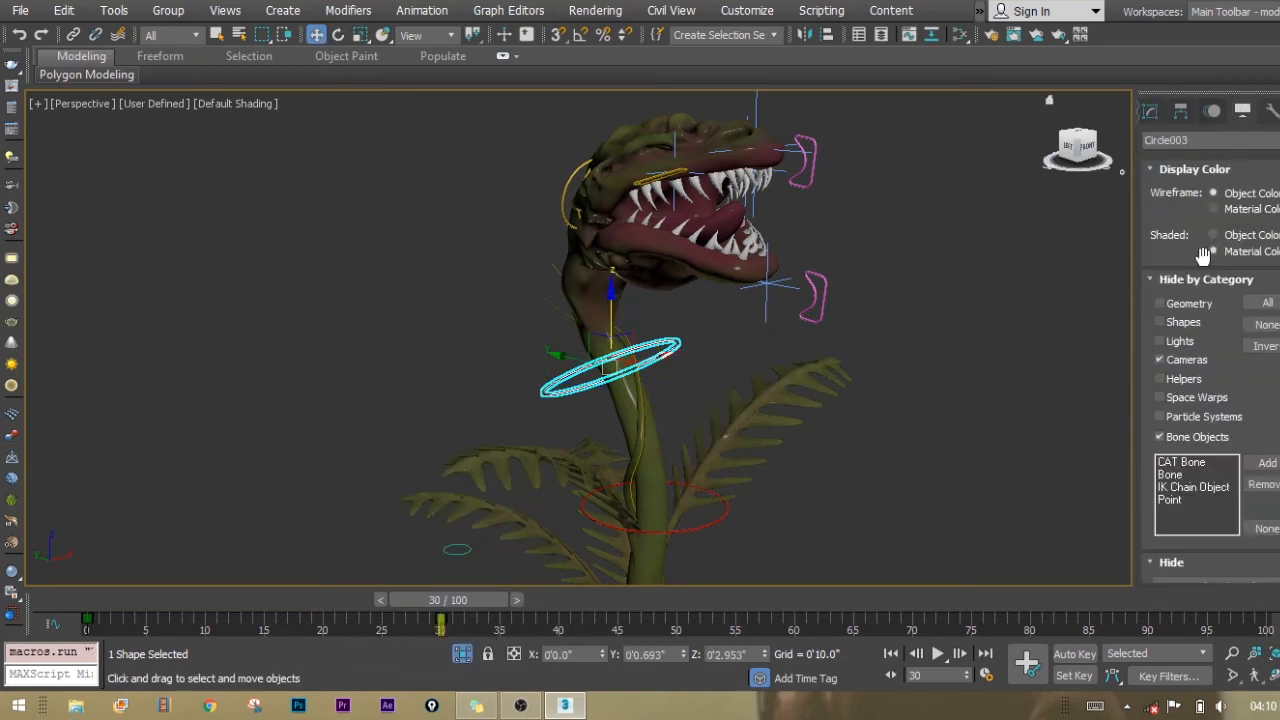
left_click(1159, 304)
left_click(1162, 437)
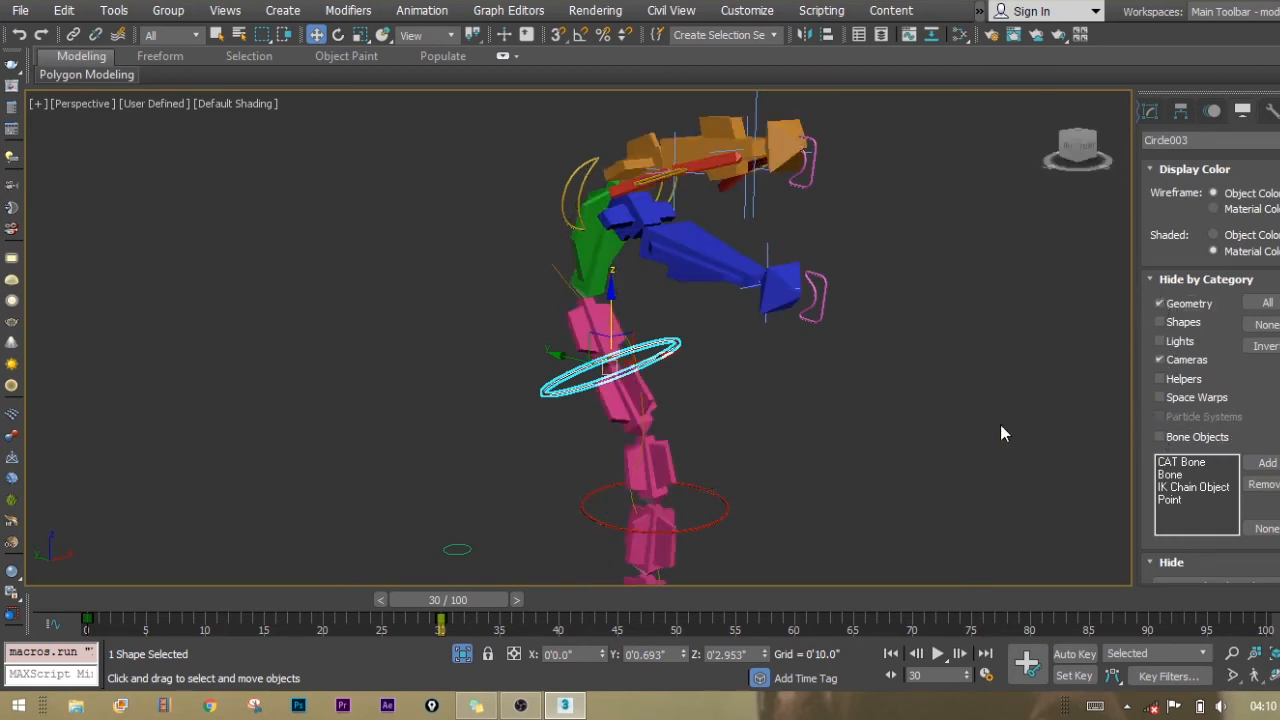
right_click(1000, 424)
left_click(930, 352)
Scrub the skeleton back to frame 0 and examine the bone chain from the base ring to the jaws
left_click_drag(452, 610, 106, 610)
key("w")
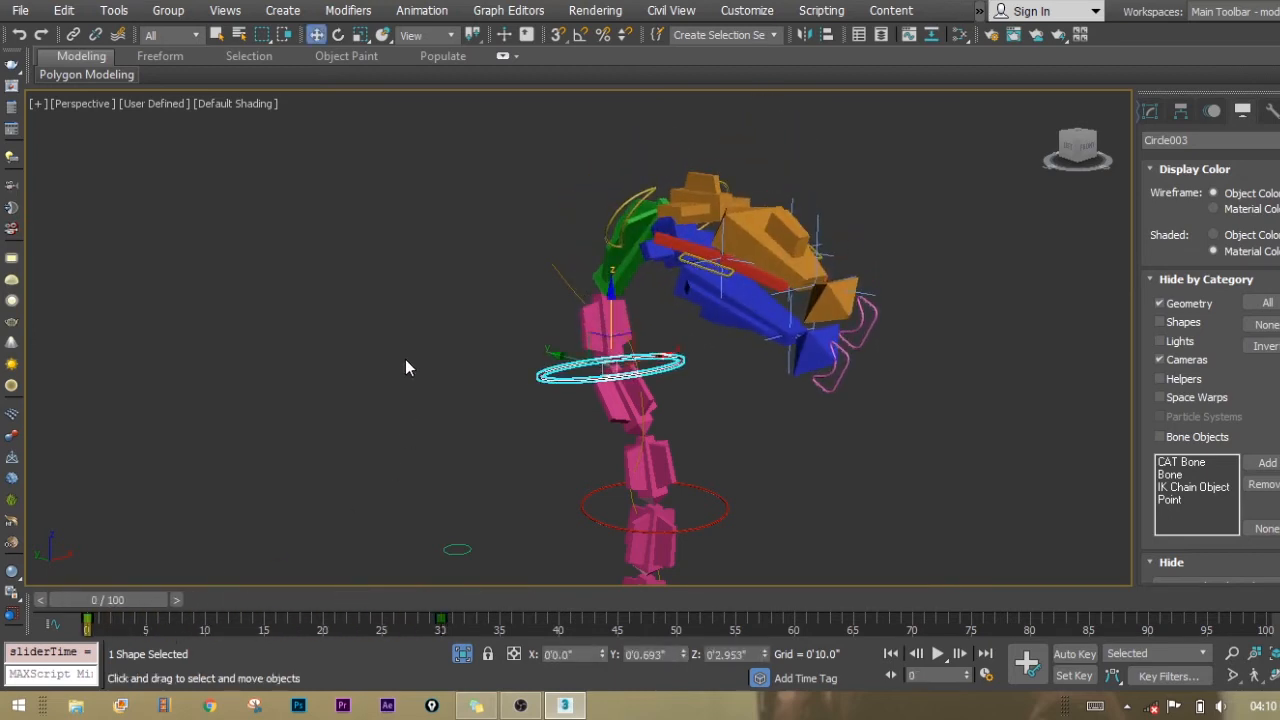
scroll(463, 355, "down", 5)
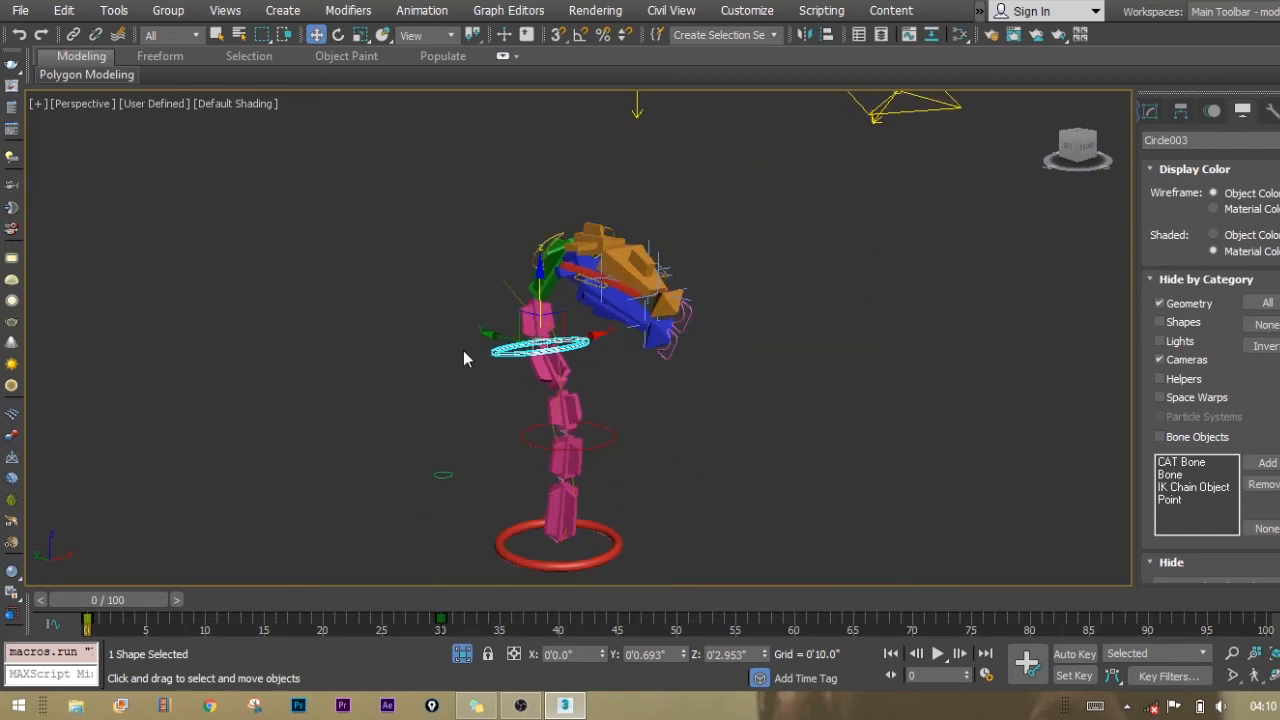
middle_click_drag(464, 351, 536, 307)
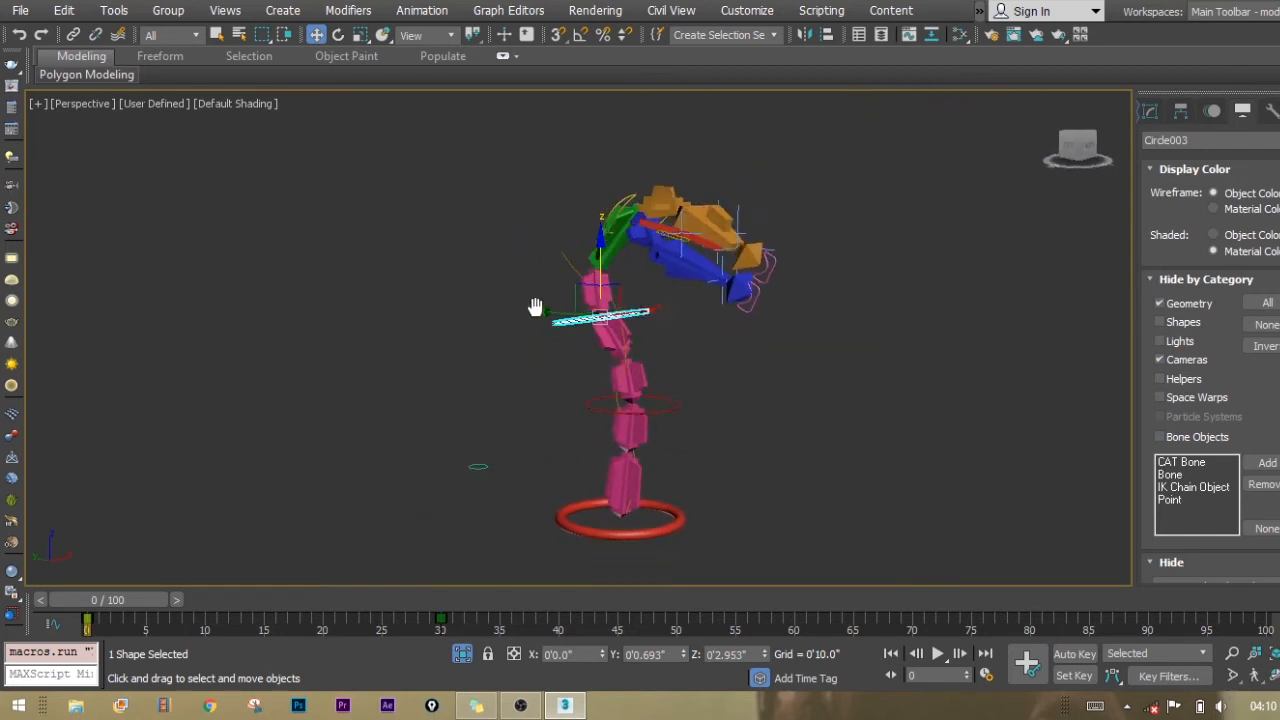
scroll(550, 304, "up", 2)
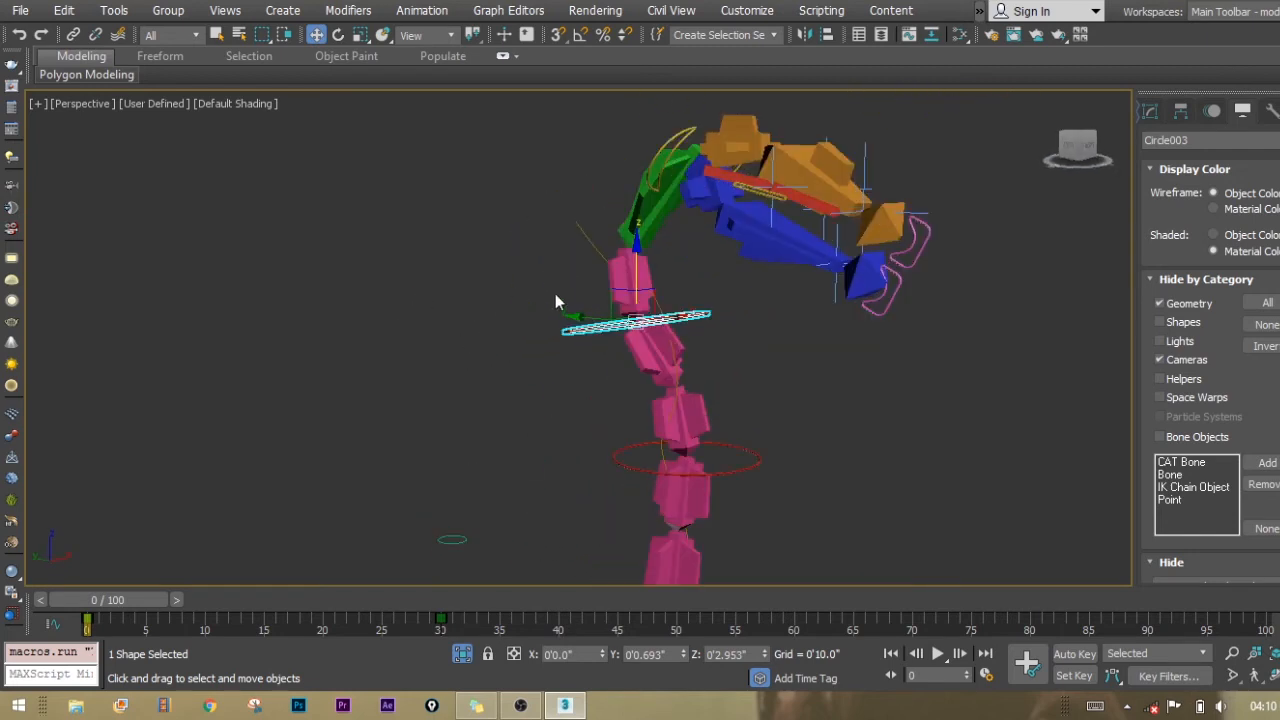
Hide and show the bone objects again, and show the plant geometry together with the bones
left_click(1159, 437)
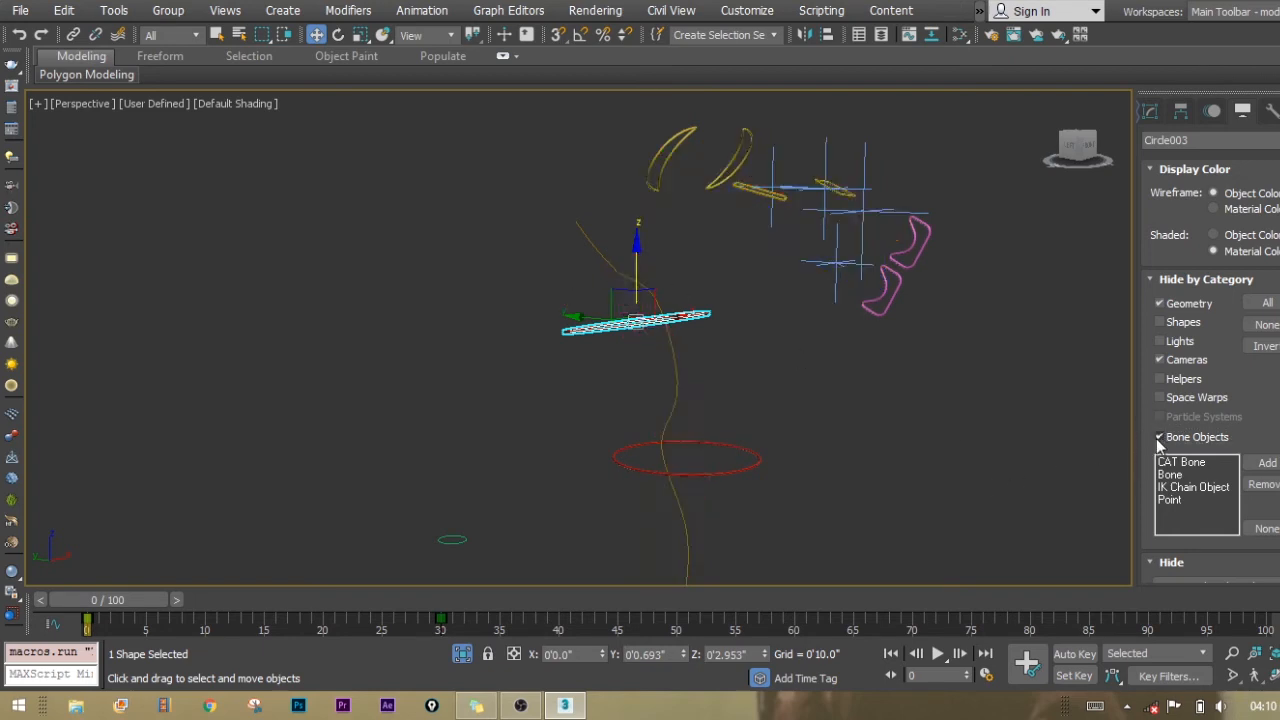
left_click(1160, 437)
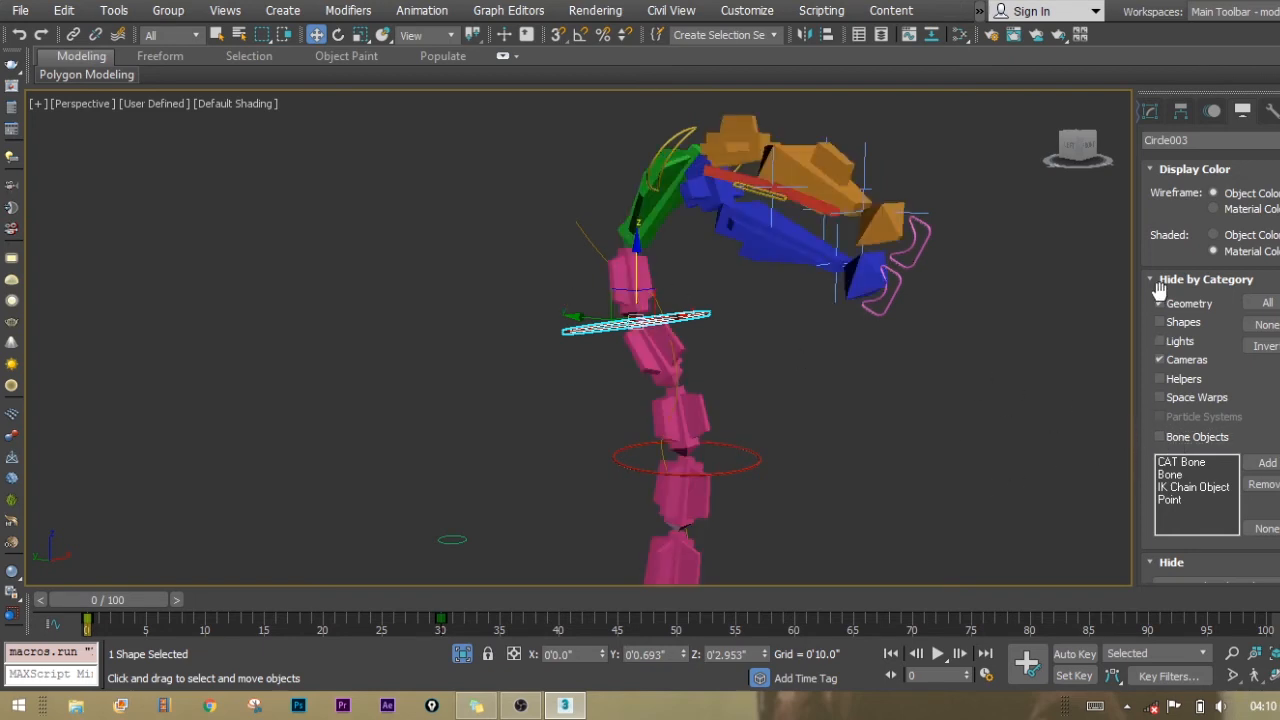
left_click(1160, 303)
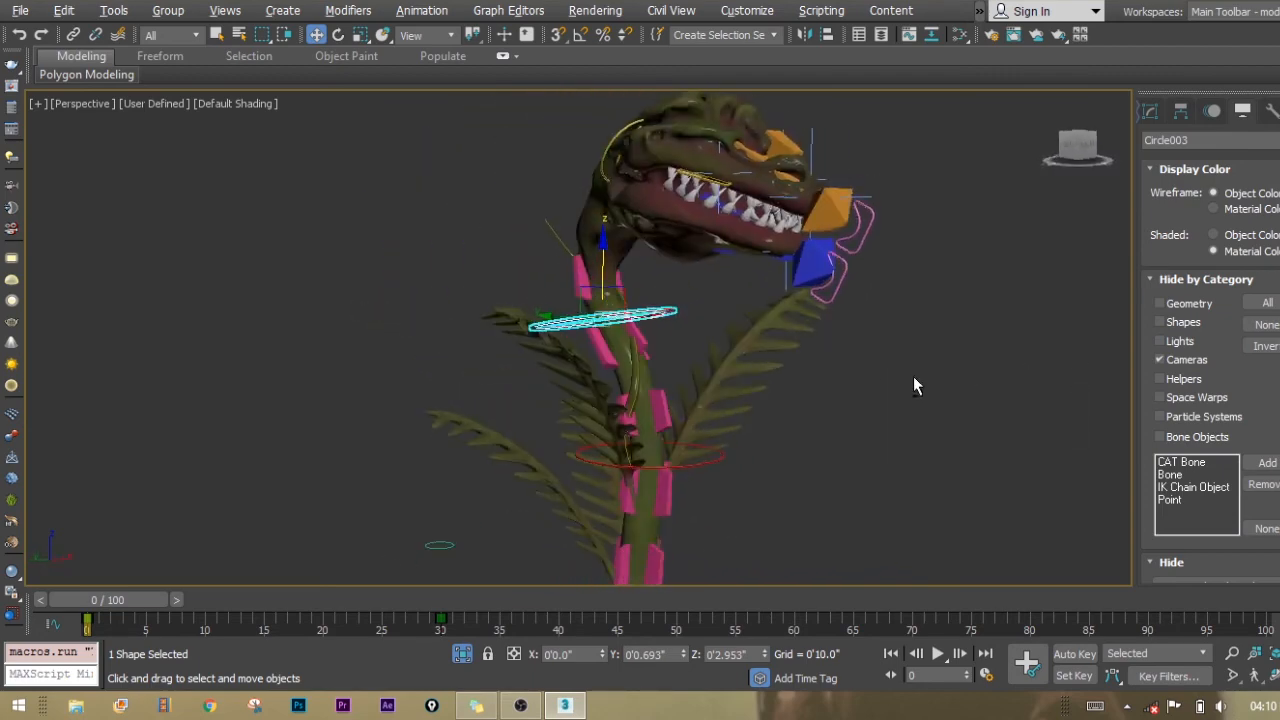
Select the plant body Plant_BASE, make it see-through, and examine the bones inside from several angles
left_click(694, 240)
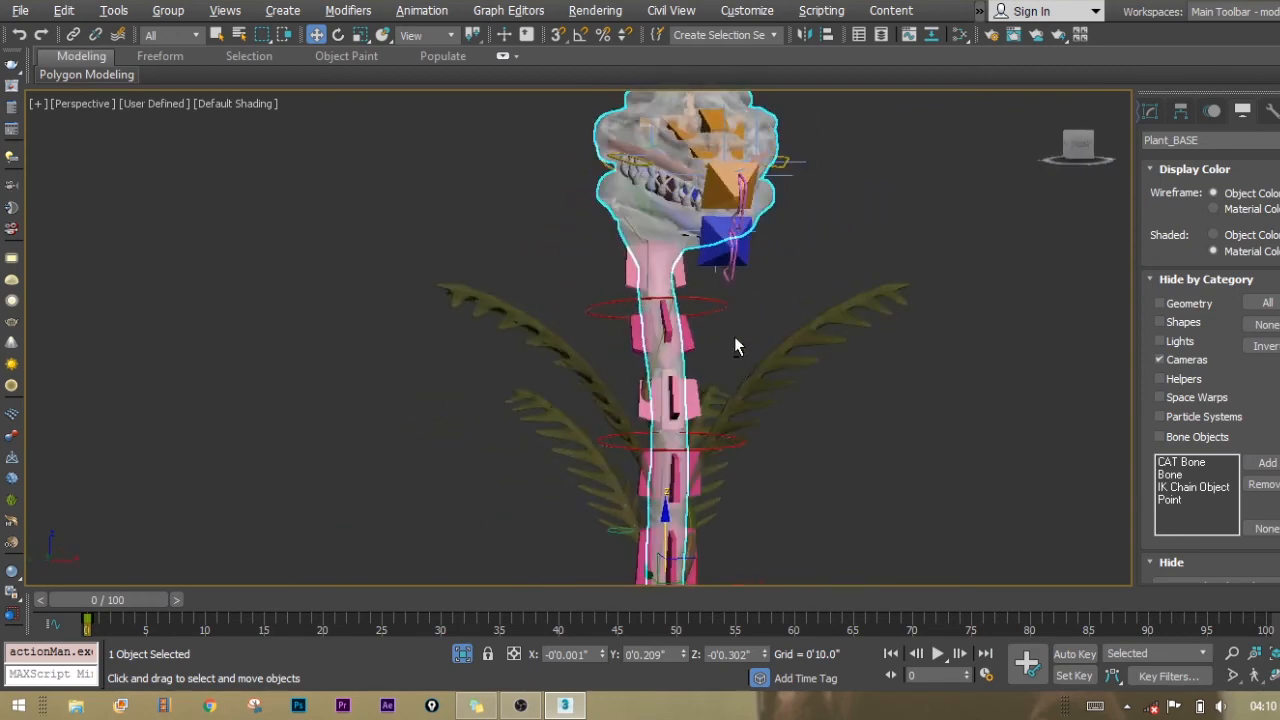
middle_click_drag(919, 336, 757, 431, "alt")
scroll(762, 407, "down", 2)
middle_click_drag(757, 431, 735, 366)
right_click(735, 366)
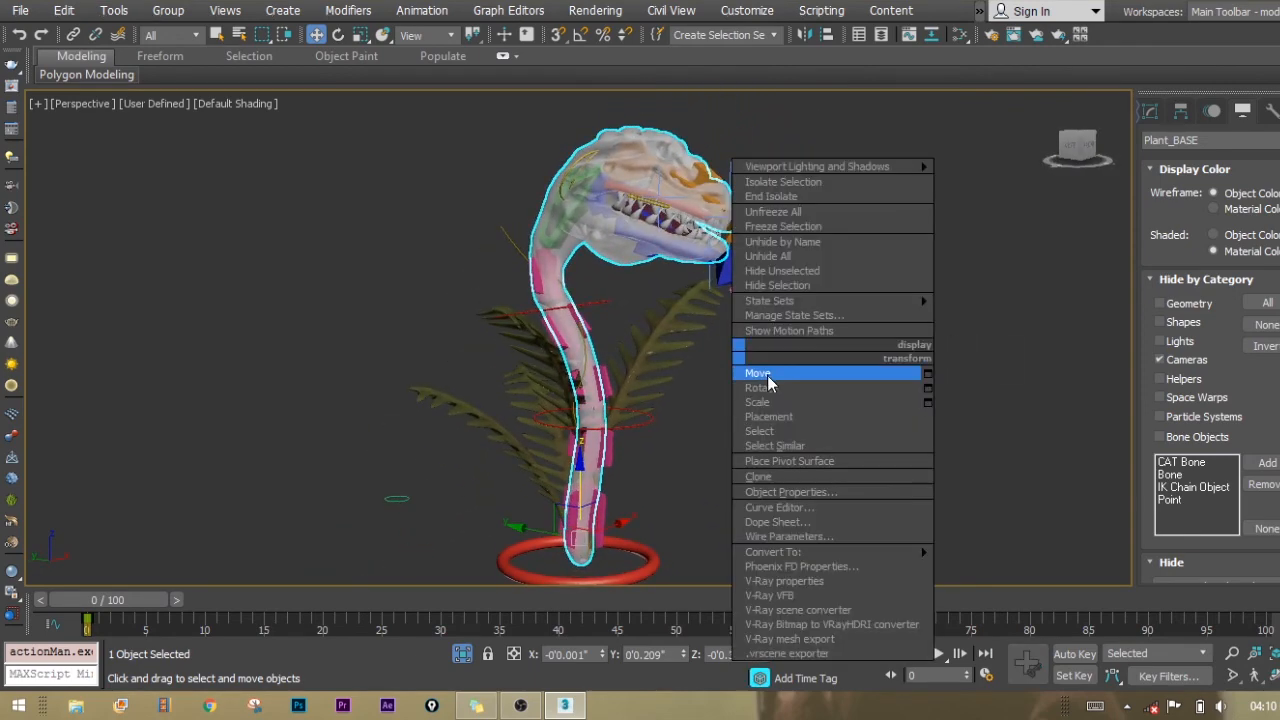
left_click(766, 376)
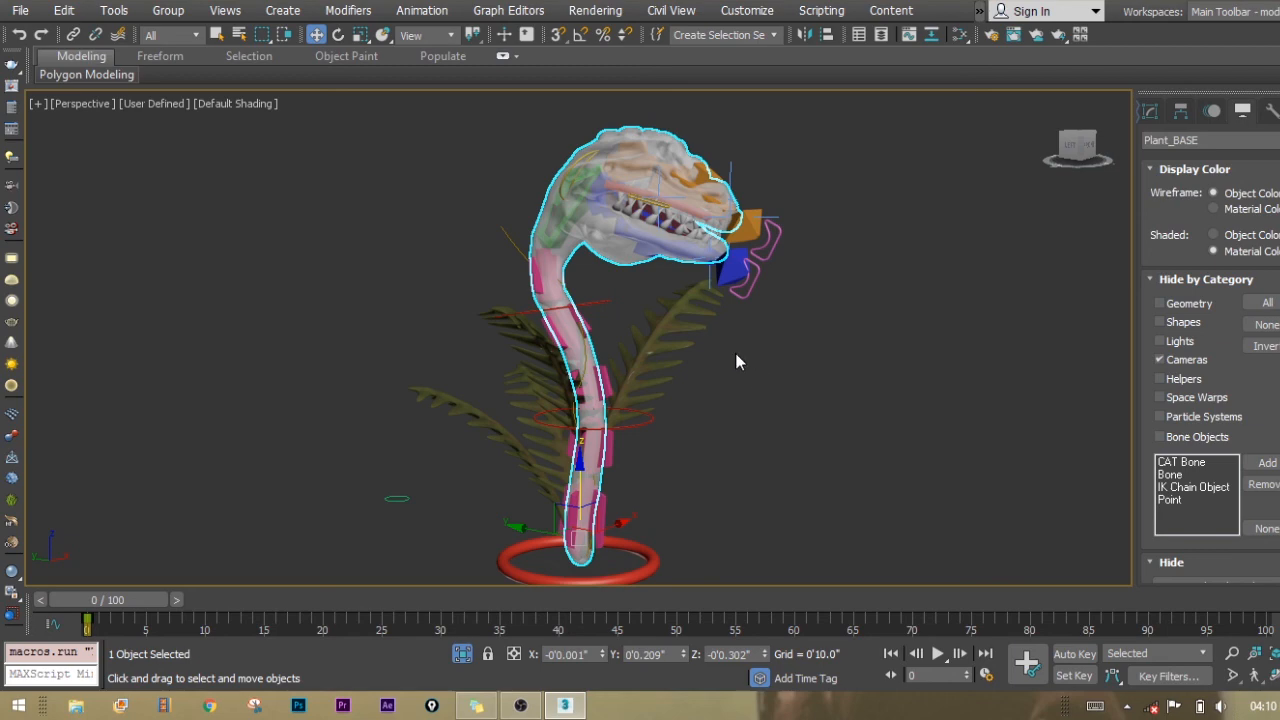
middle_click_drag(736, 361, 784, 357, "alt")
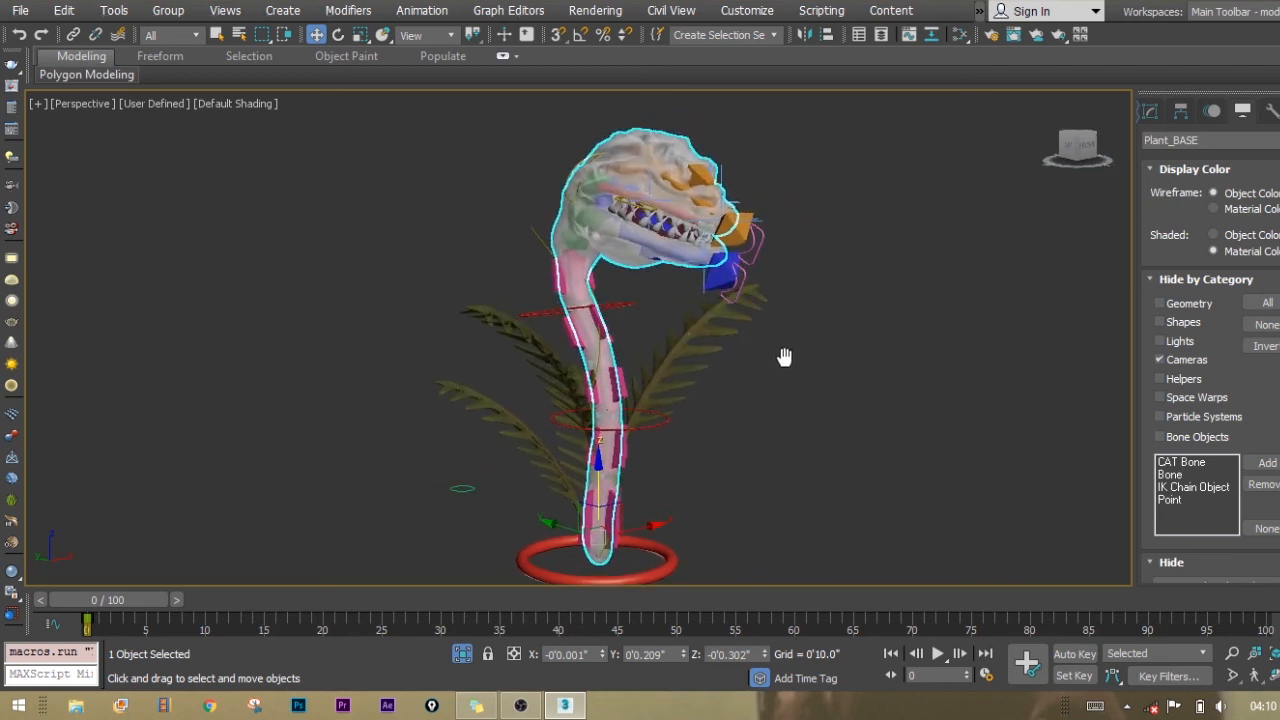
right_click(784, 357)
key("Escape")
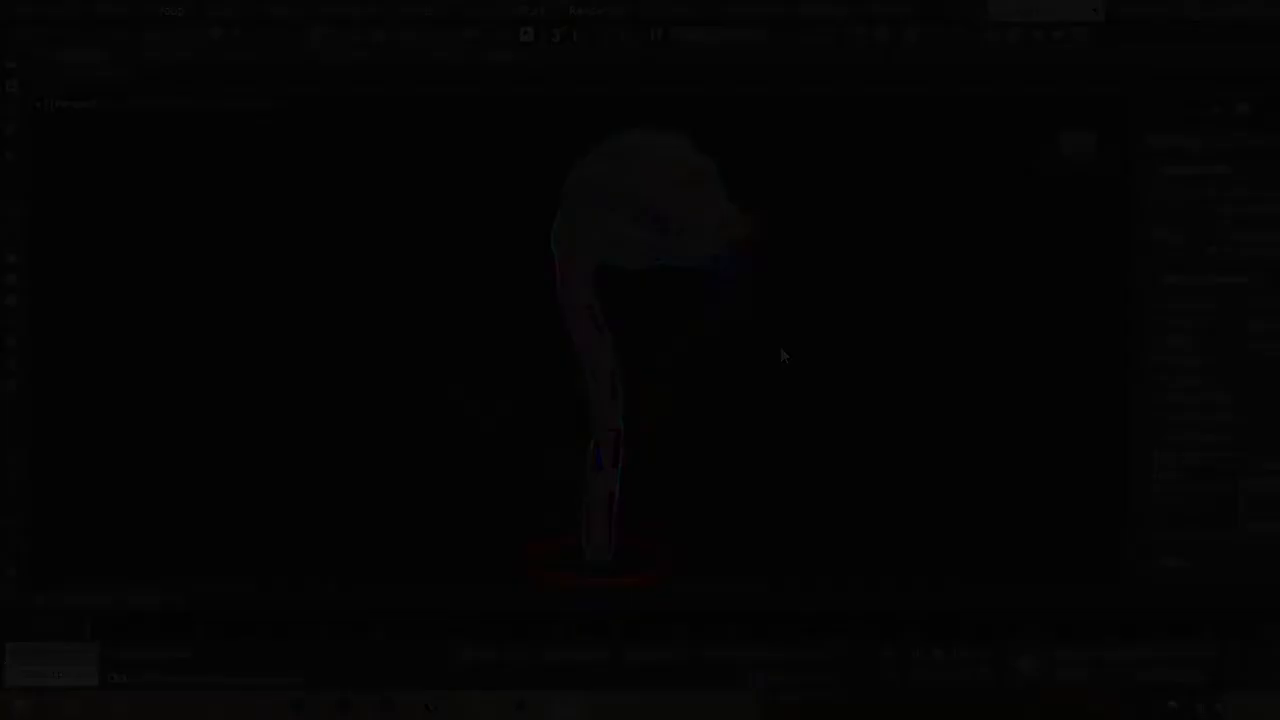